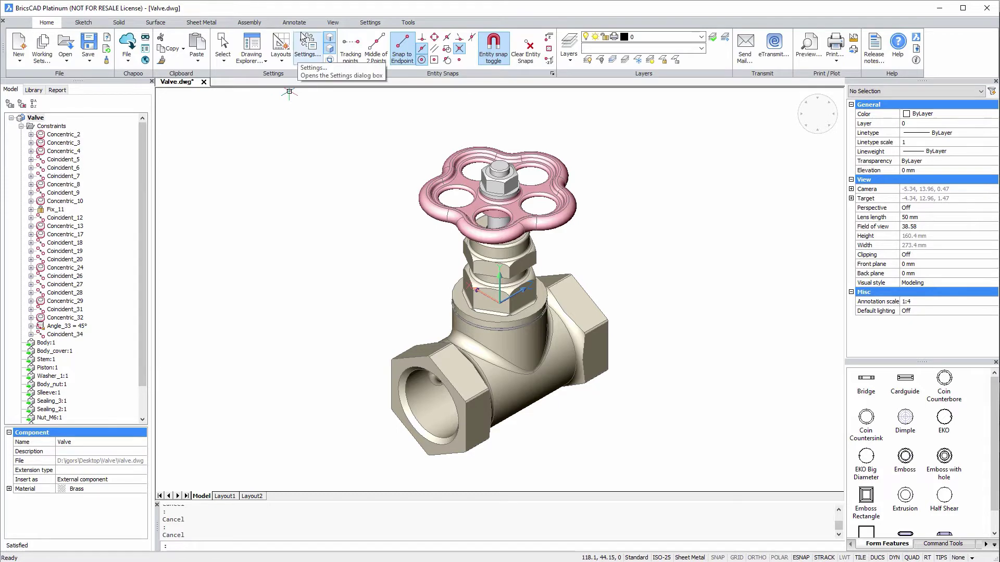
- Generate a base drawing view of the entire valve model on Layout1, placing the front view near zone B3
left_click(296, 23)
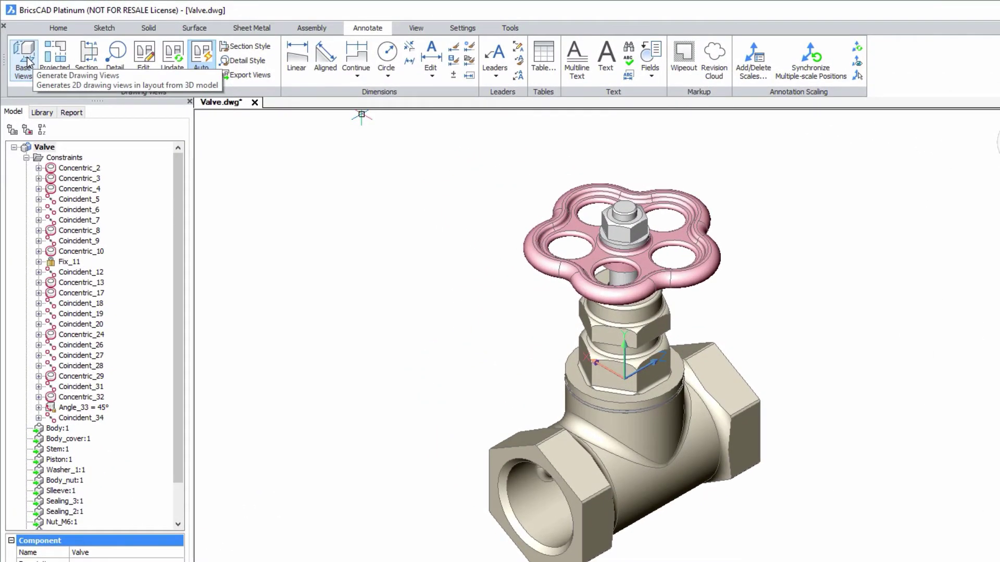
left_click(28, 61)
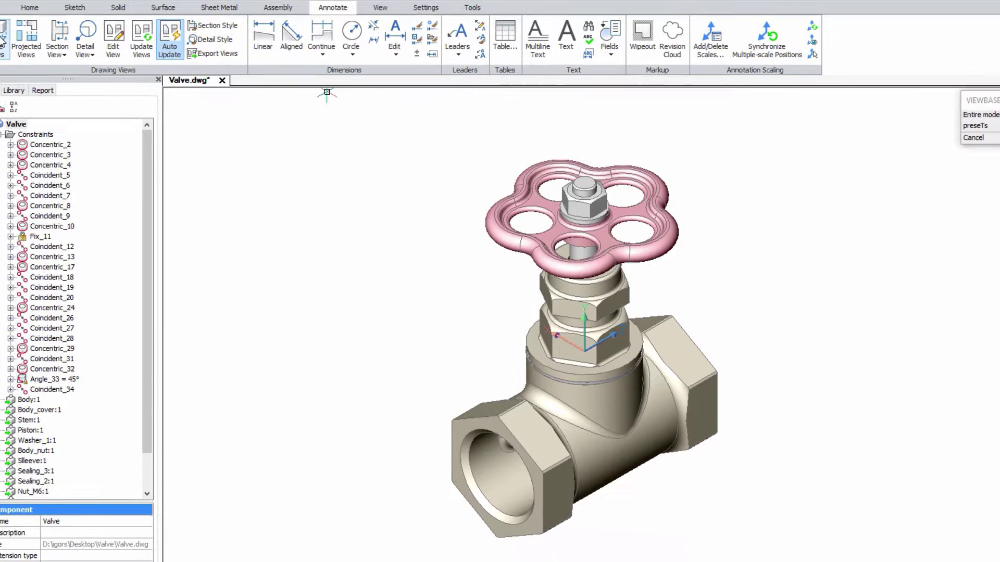
key("Return")
key("Return")
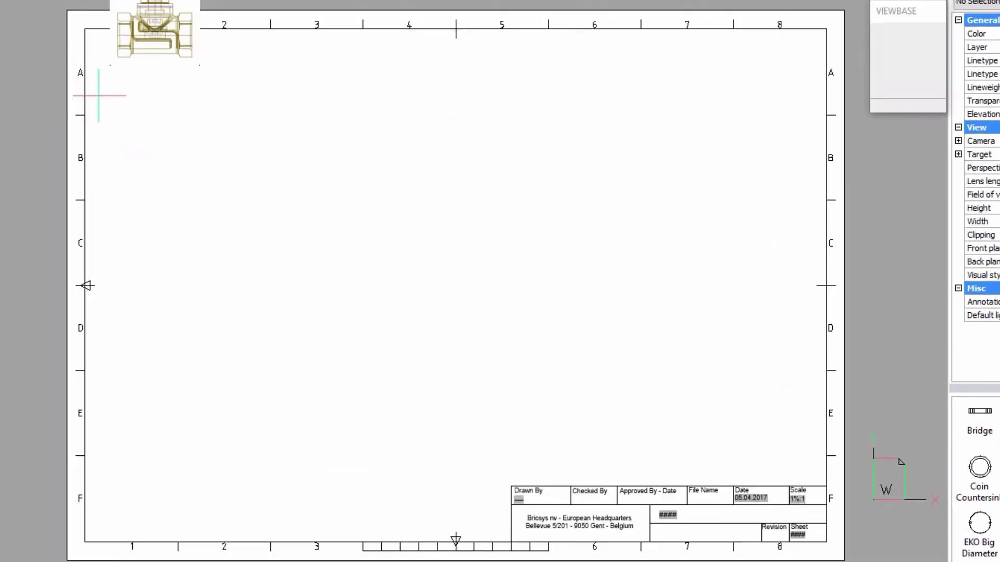
left_click(318, 144)
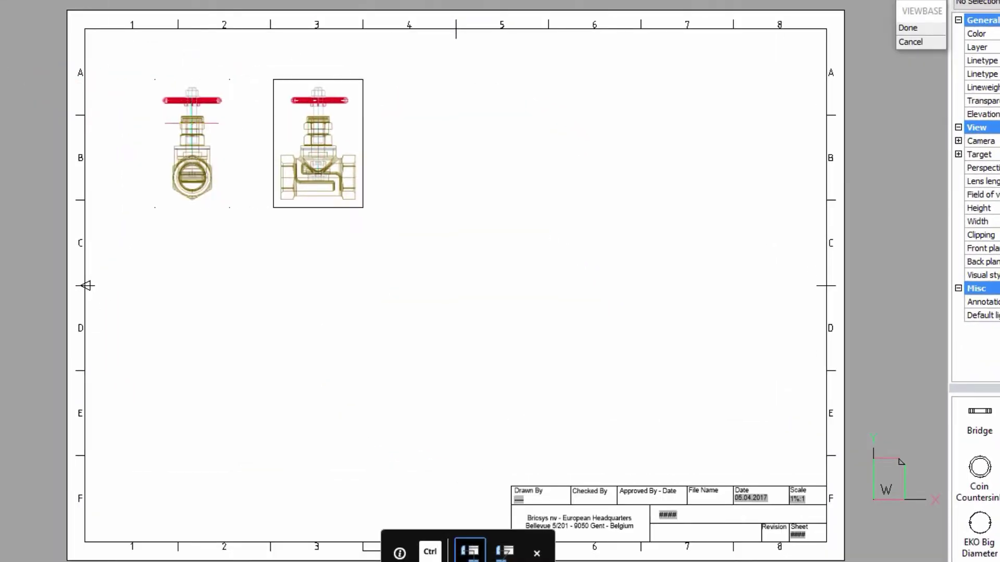
- Place projected side views on both sides of the front view, a top view below it and an isometric view, and finish the command
left_click(177, 122)
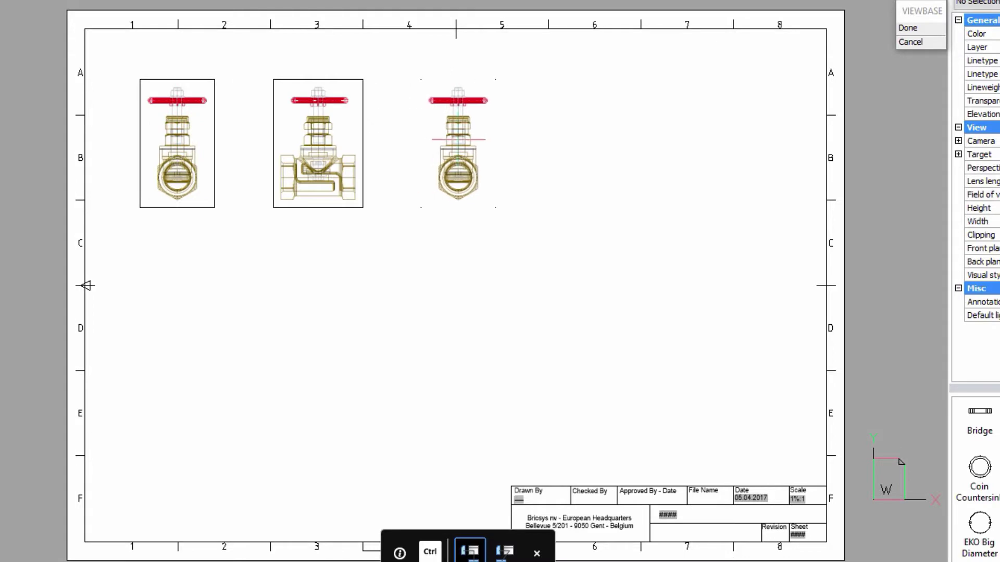
left_click(442, 159)
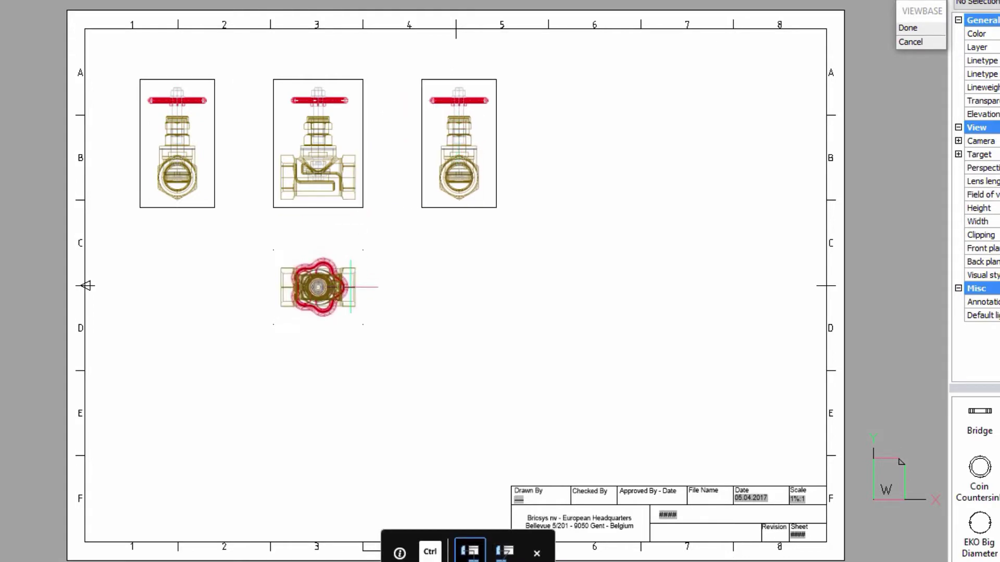
left_click(363, 327)
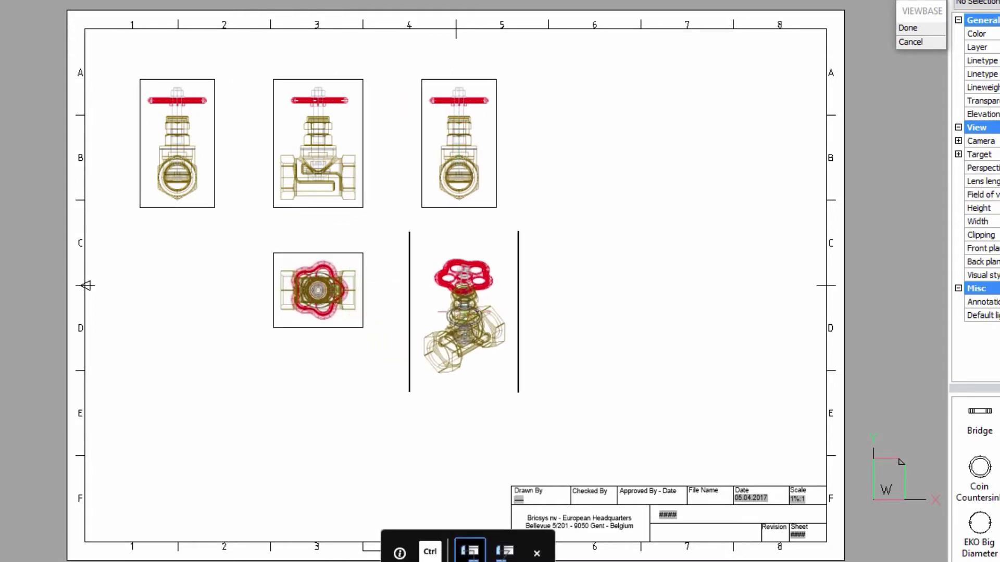
left_click(462, 311)
key("Return")
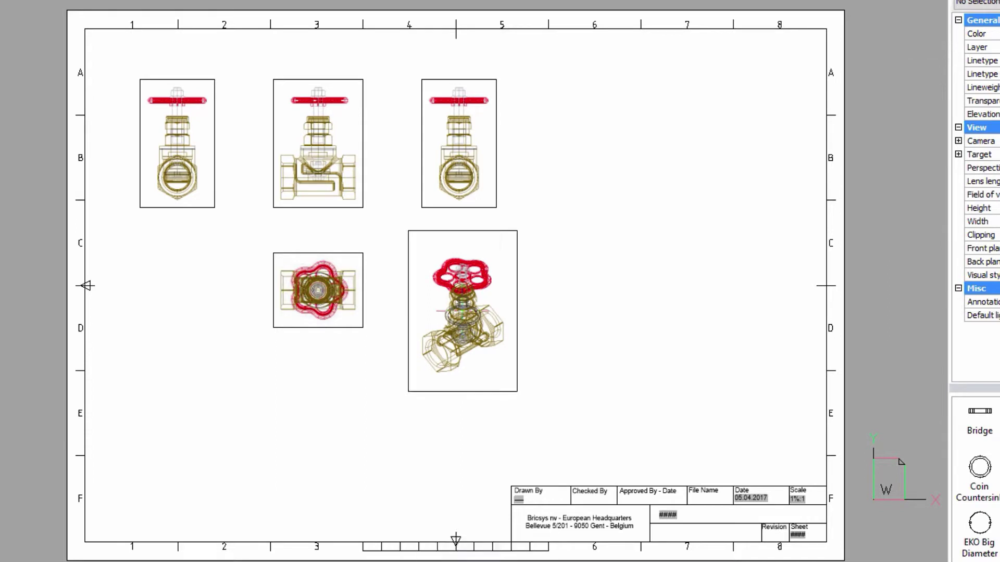
middle_click(462, 310)
middle_click(462, 311)
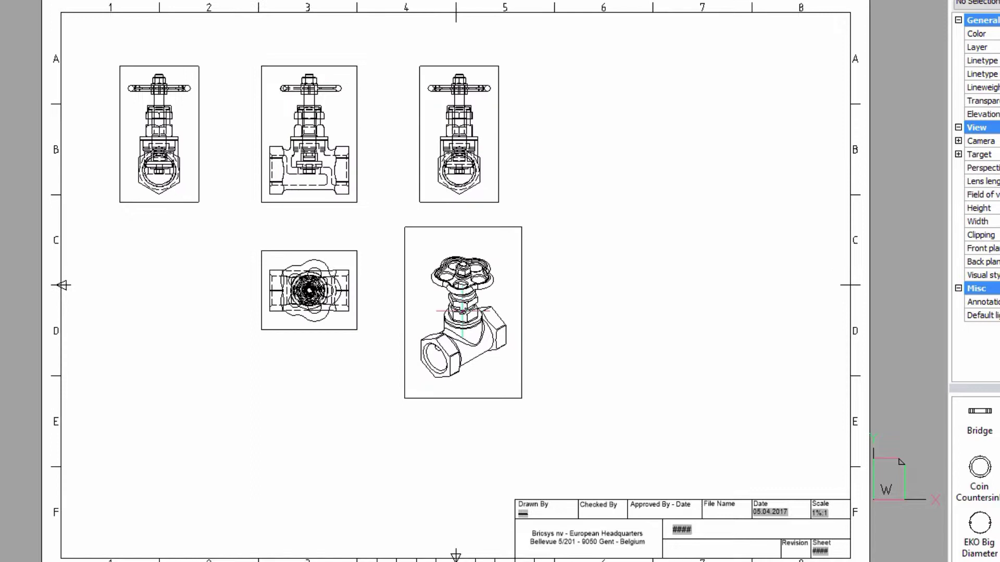
- Select all five drawing views on the sheet and set their hidden lines to Disabled
left_click(585, 101)
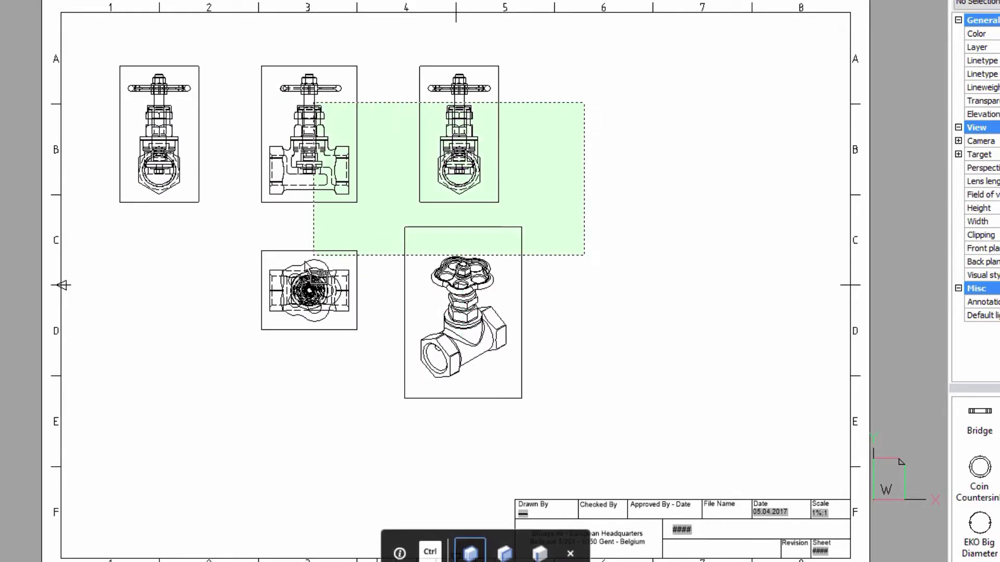
left_click(140, 346)
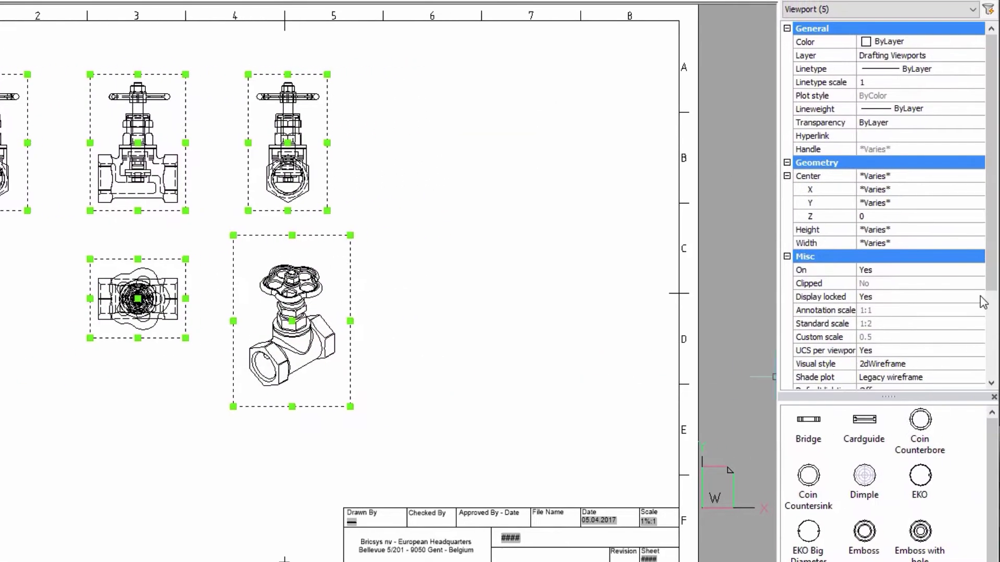
scroll(982, 308, "down", 3)
left_click(952, 330)
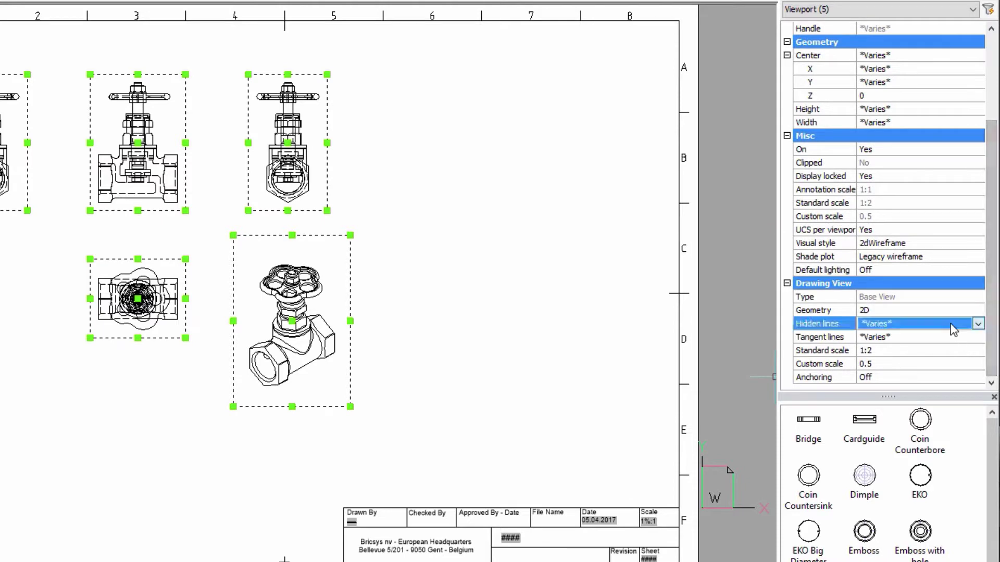
left_click(952, 327)
left_click(926, 350)
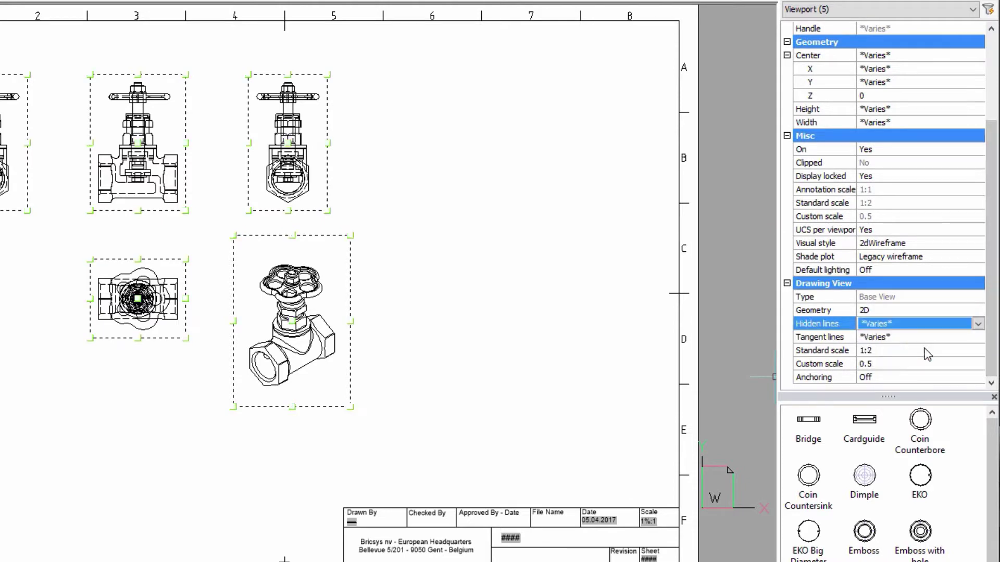
- Turn off tangent lines for the five selected drawing views and clear the selection
left_click(930, 335)
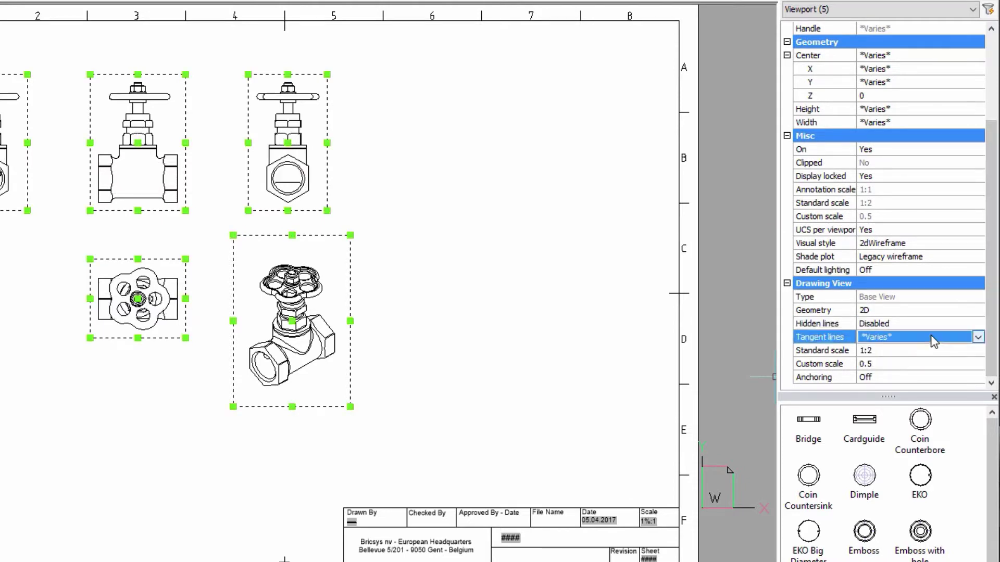
left_click(930, 336)
left_click(923, 359)
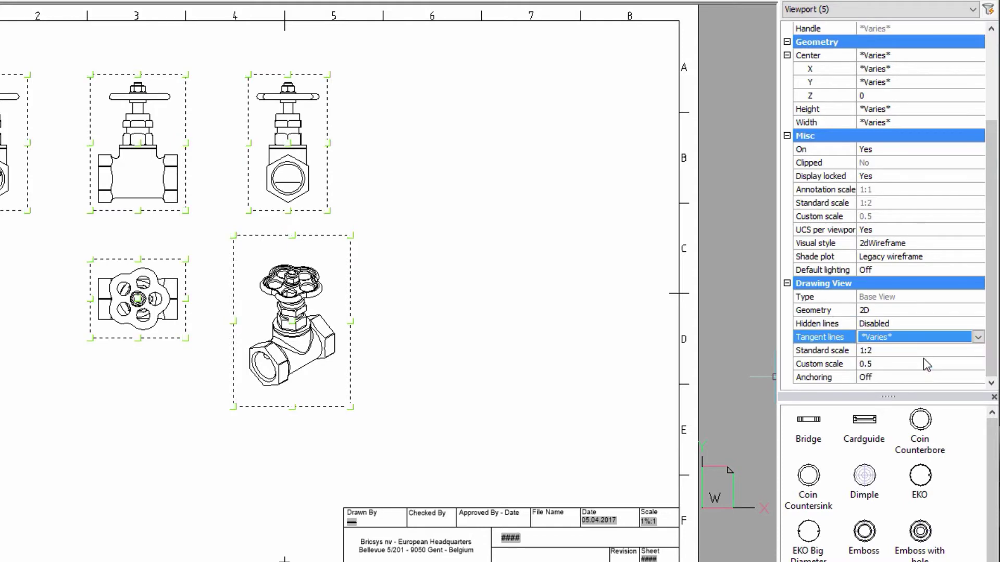
key("Escape")
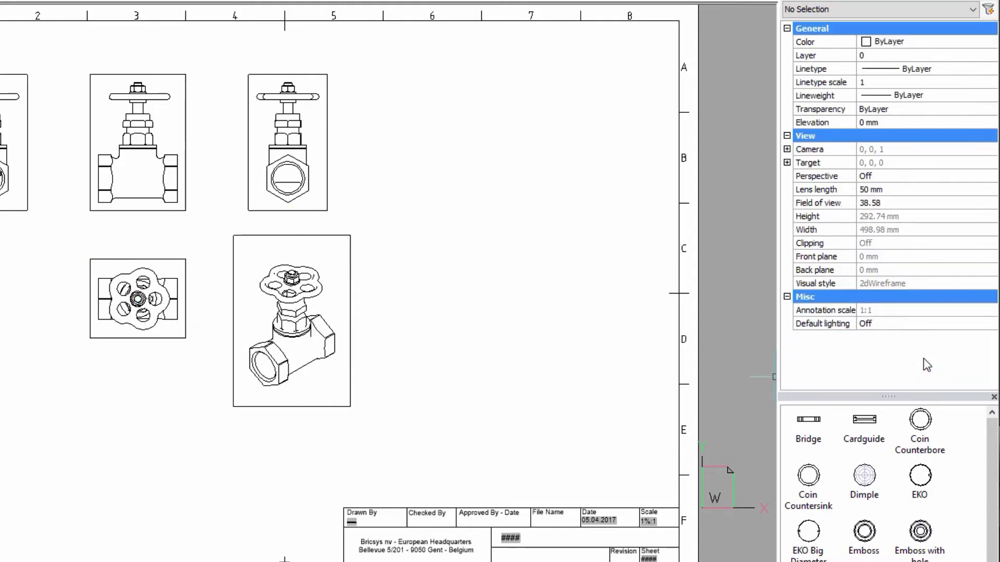
- Create full section view A-A along the vertical centre line of the right-hand side view and place it to that view's right
scroll(301, 120, "up", 3)
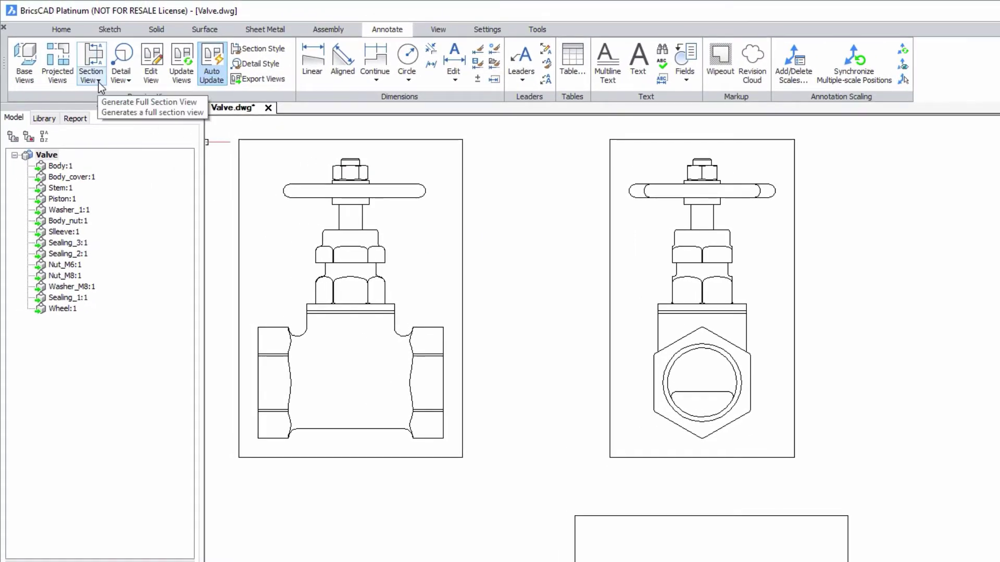
left_click(98, 82)
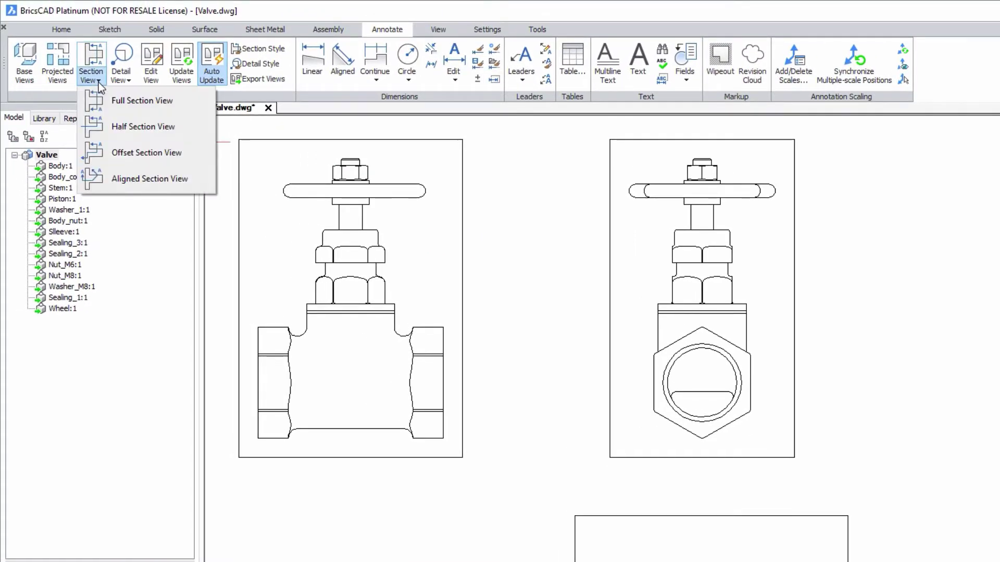
left_click(104, 100)
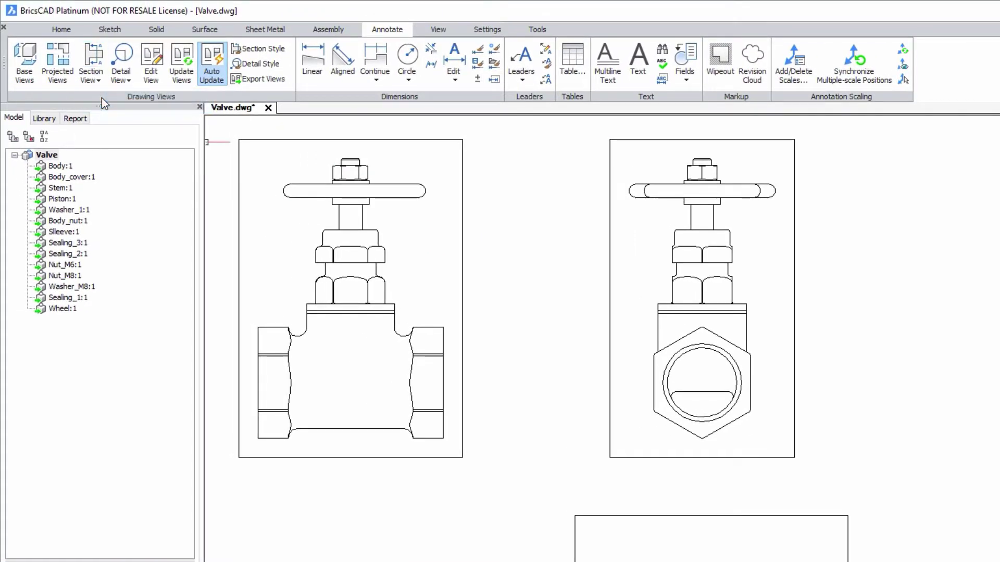
left_click(658, 340)
left_click(583, 388)
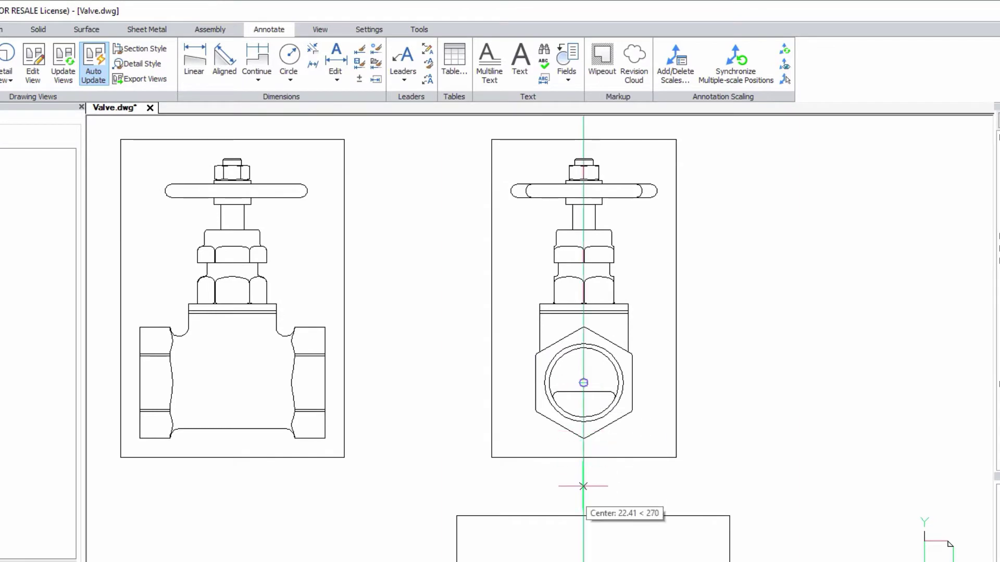
left_click(583, 485)
scroll(583, 486, "down", 1)
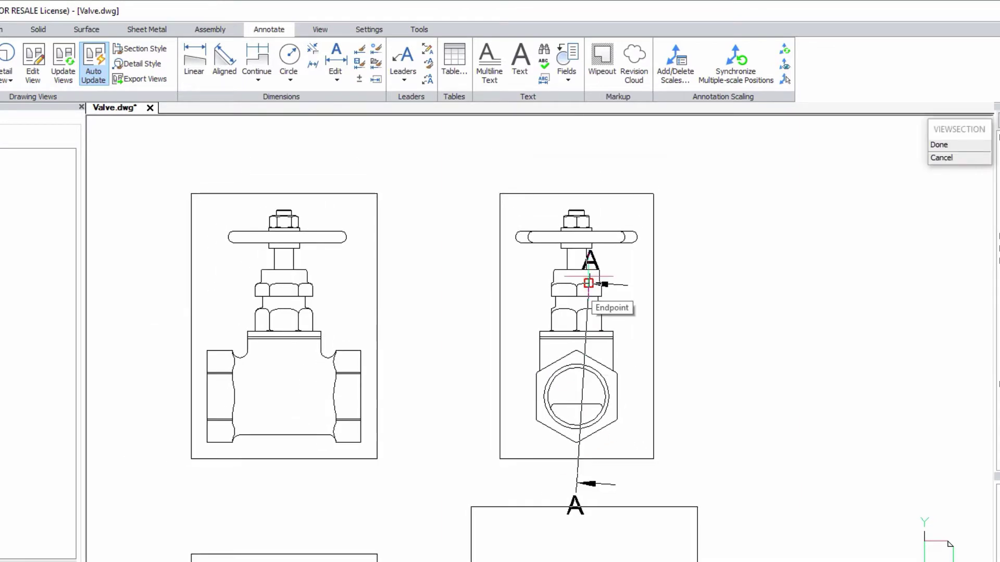
left_click(578, 168)
scroll(568, 198, "down", 1)
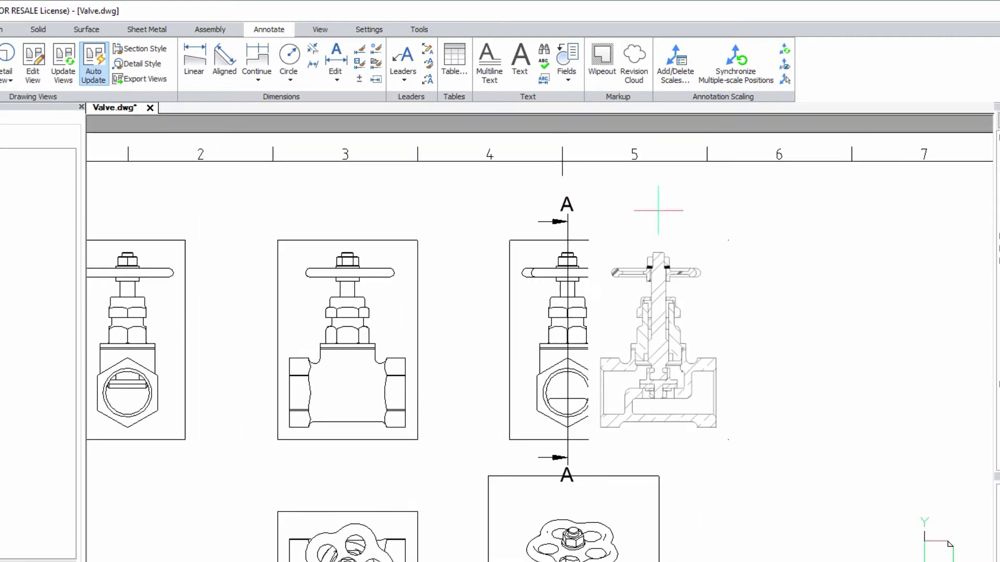
left_click(785, 291)
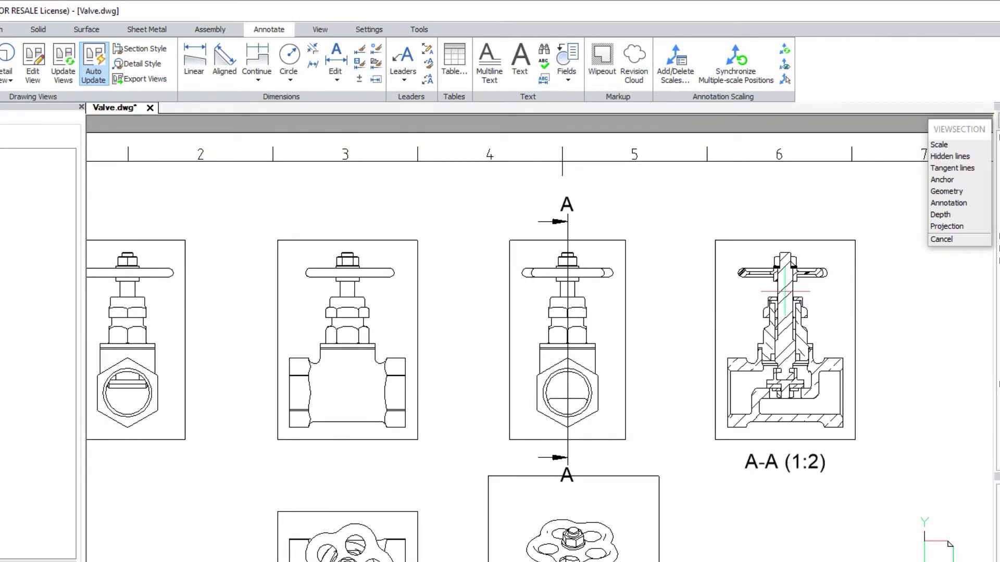
key("Return")
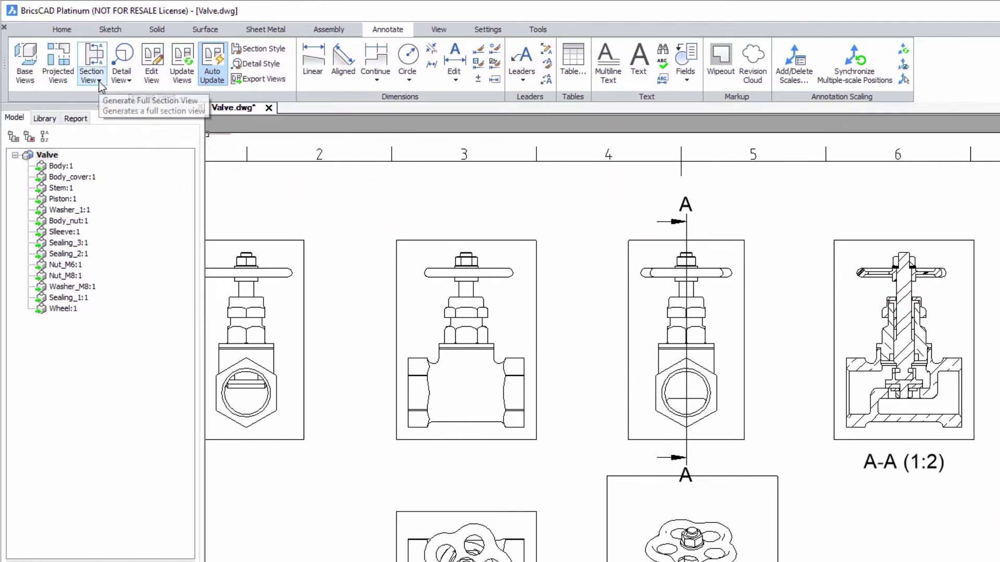
- Define a half section line on the top view, running from beyond its left edge to the wheel's centre and down below the view
left_click(91, 78)
left_click(93, 128)
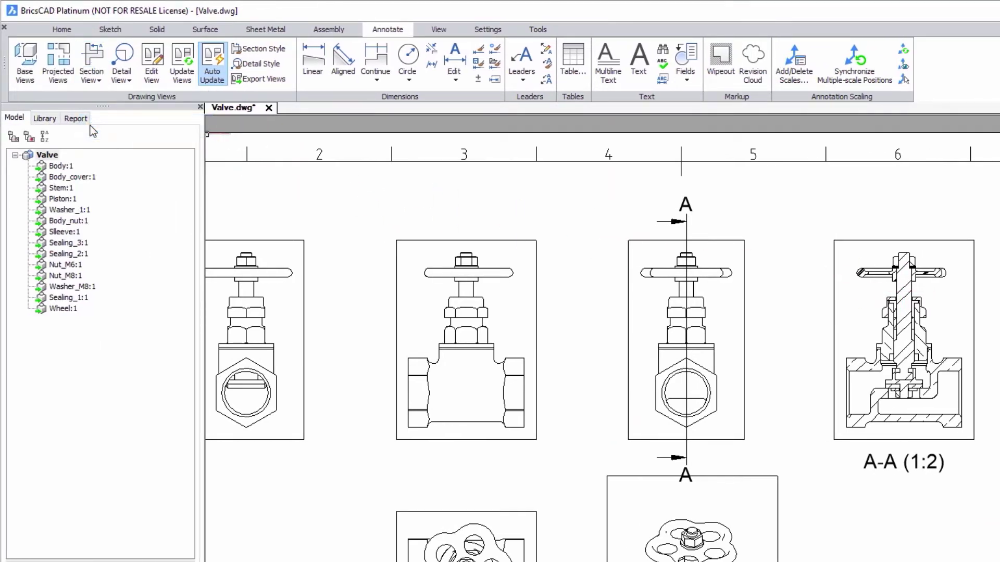
scroll(260, 339, "up", 1)
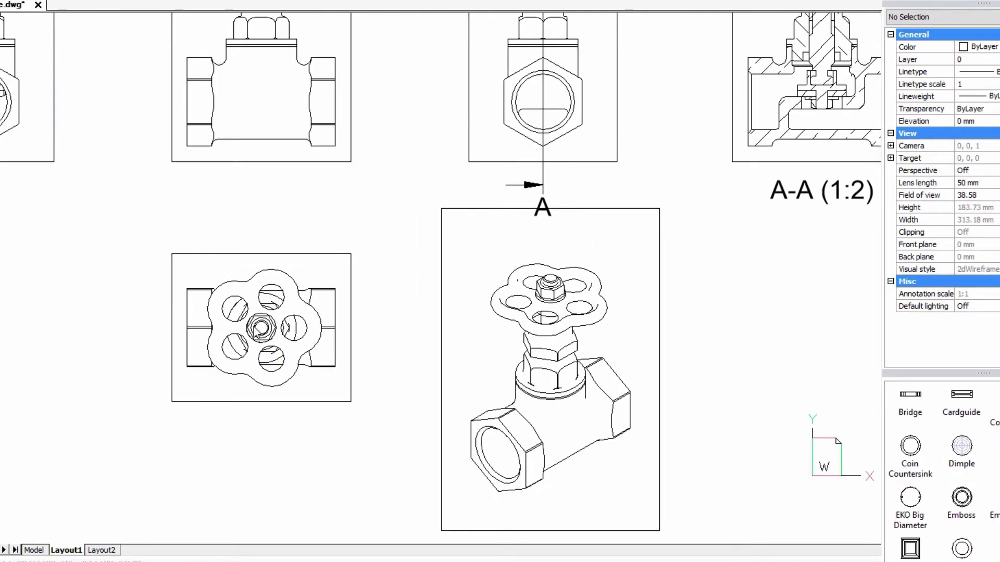
left_click(258, 327)
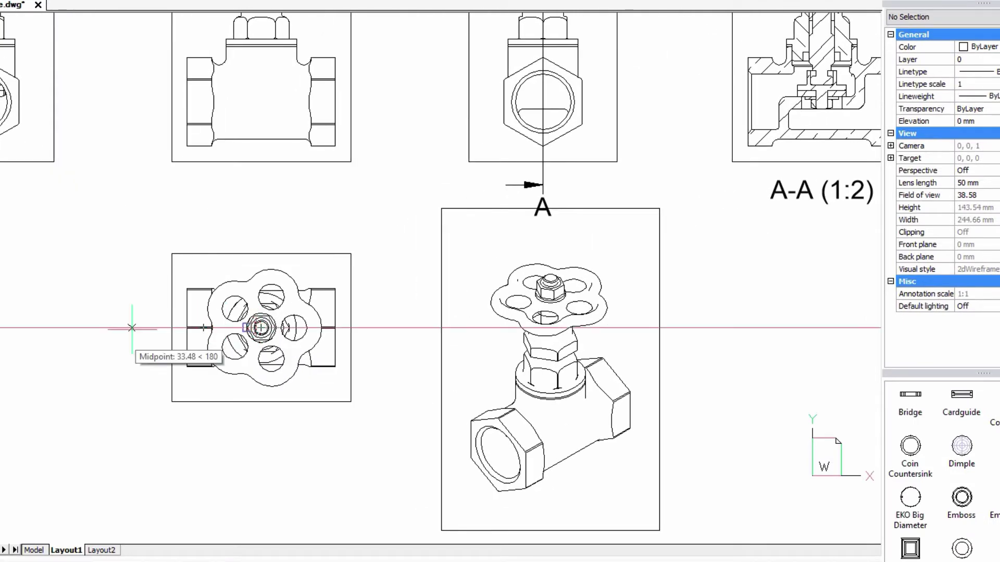
left_click(132, 328)
left_click(261, 328)
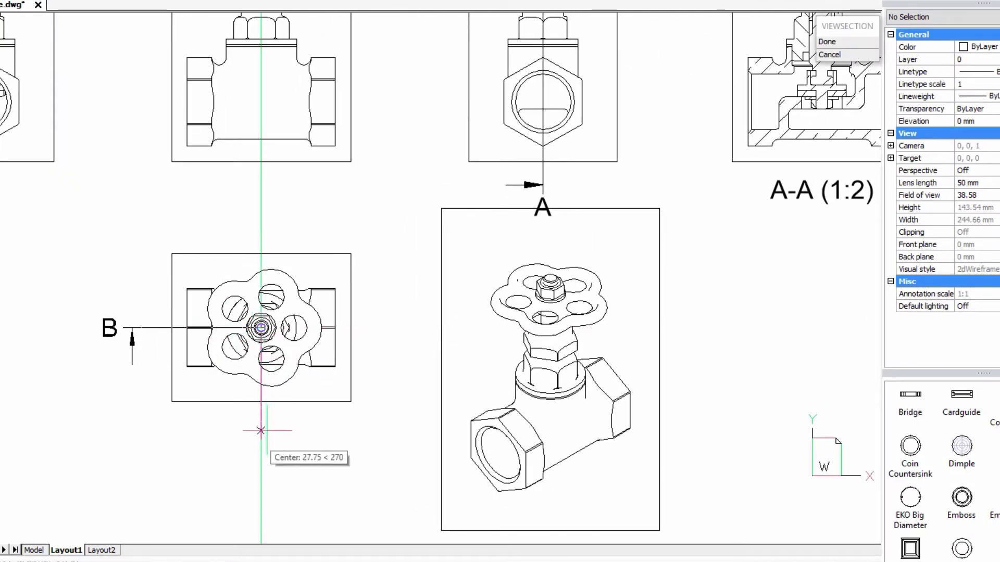
left_click(261, 438)
key("Return")
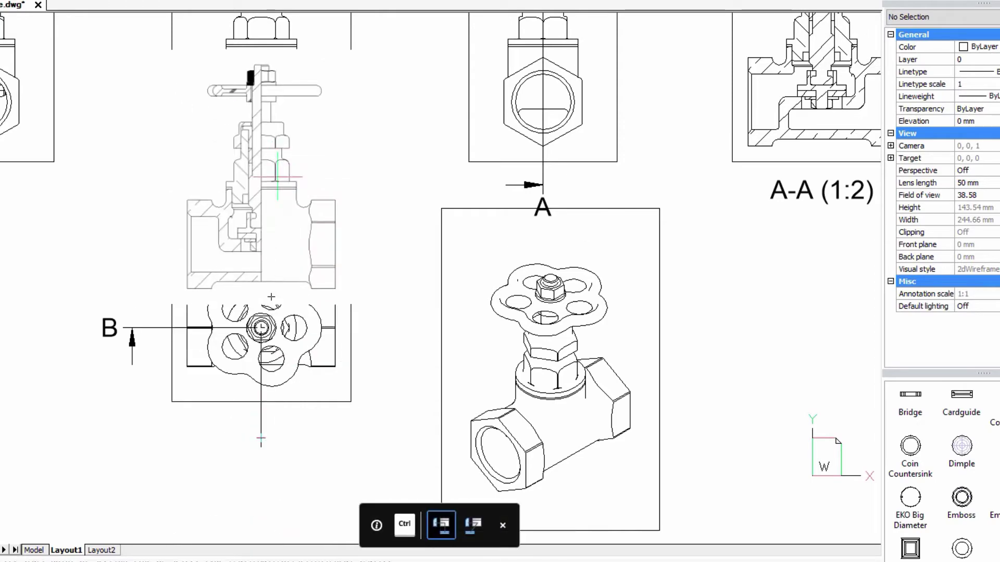
- Switch the section's projection type and place half section view B-B below the top view, accepting the default options
key("ctrl")
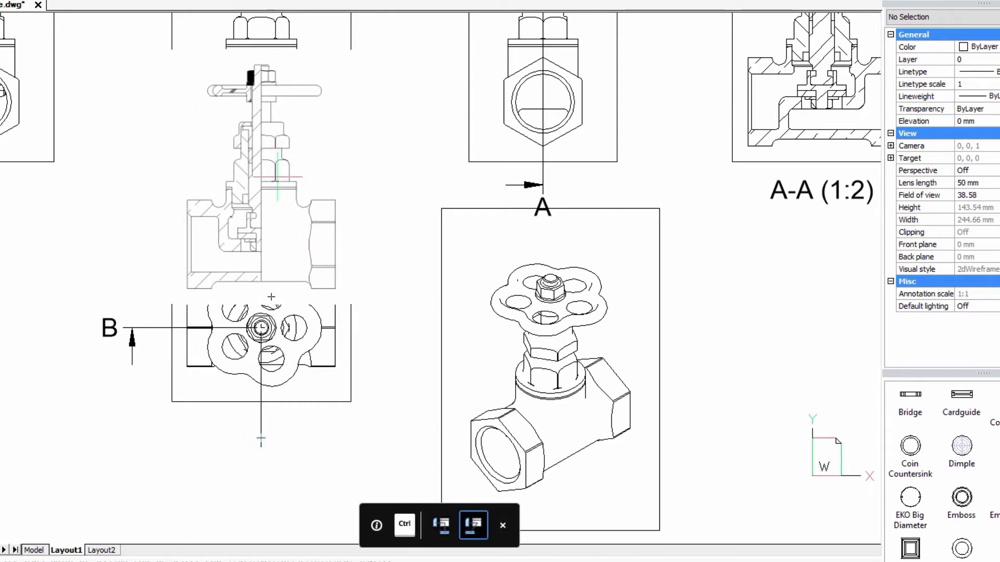
scroll(277, 177, "down", 5)
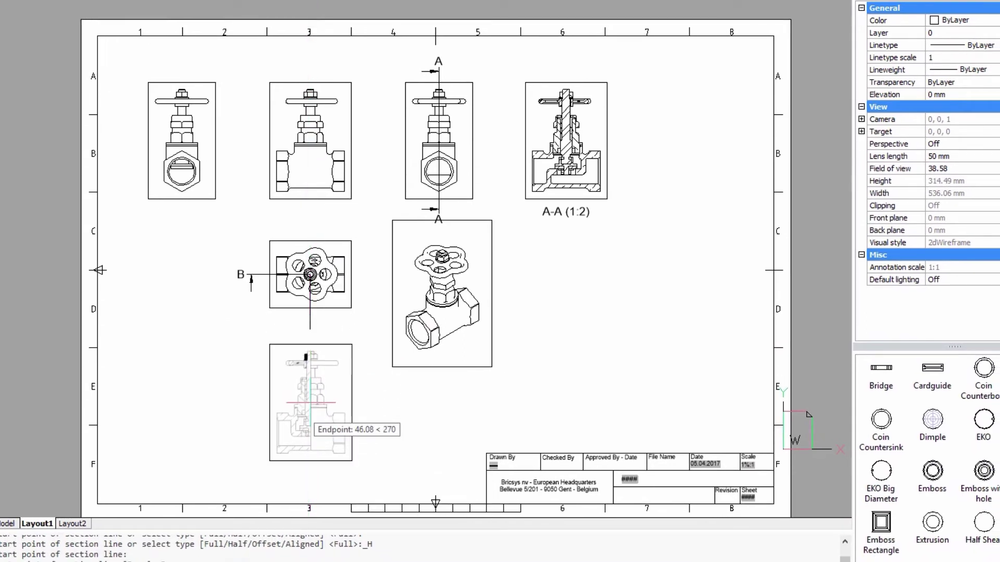
left_click(310, 402)
key("Return")
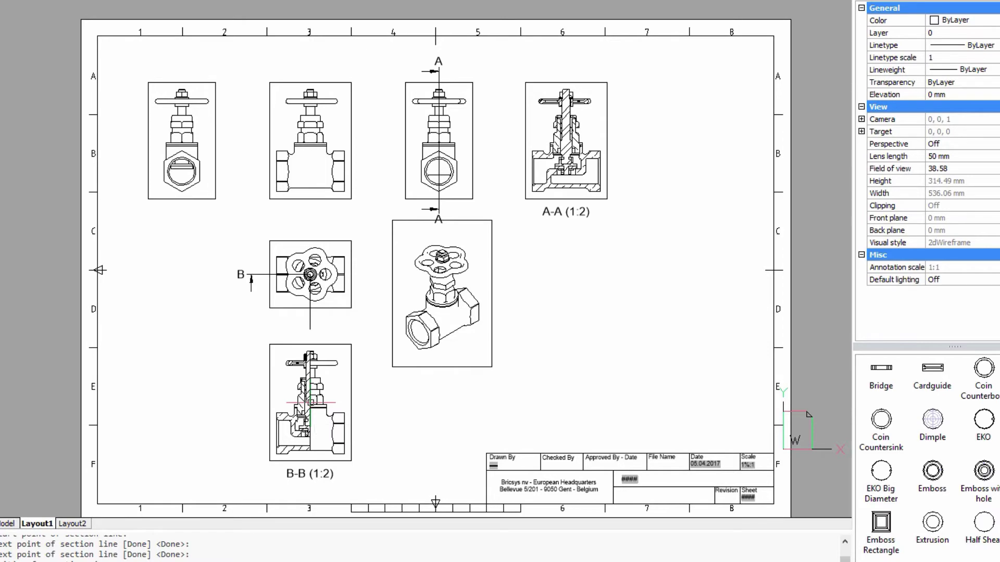
- Create full section view C-C along a vertical line through the valve body's right-hand end in the top view, and place it to that view's left
scroll(372, 267, "up", 4)
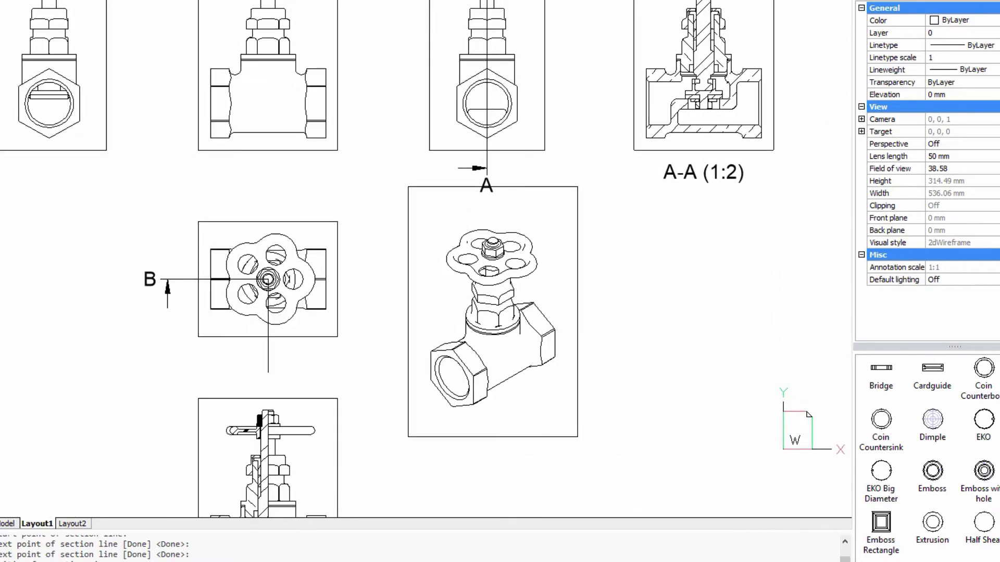
left_click(99, 59)
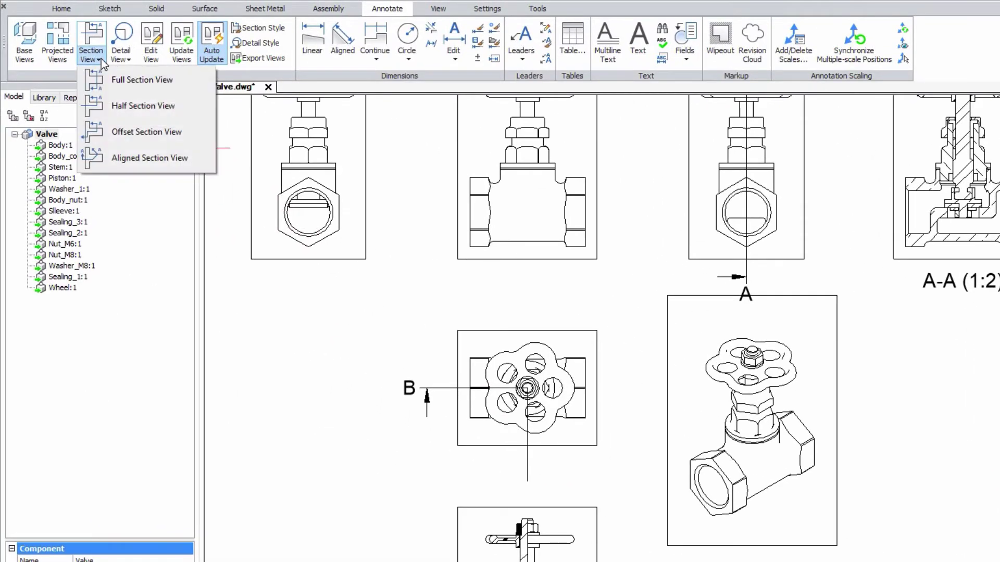
left_click(101, 75)
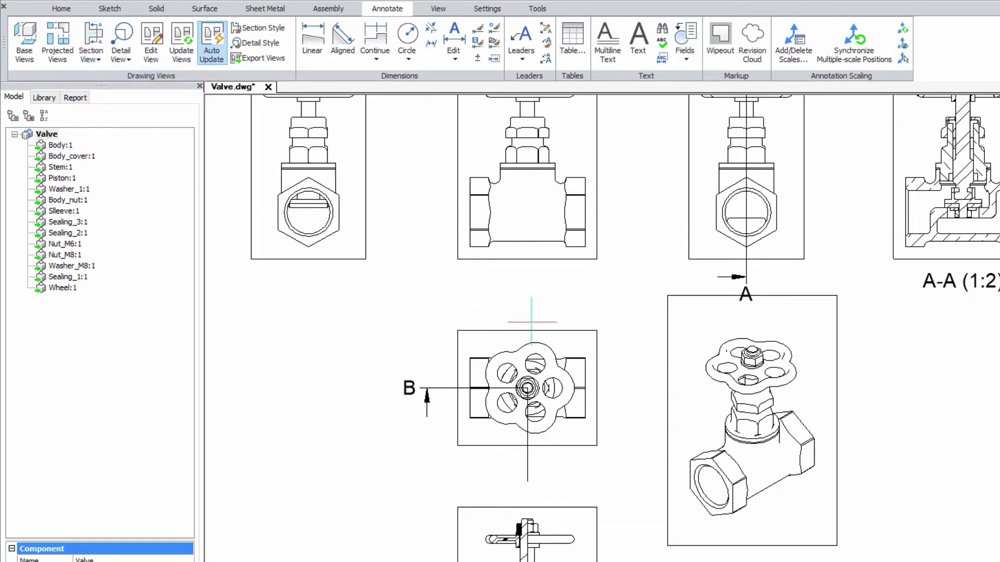
left_click(578, 349)
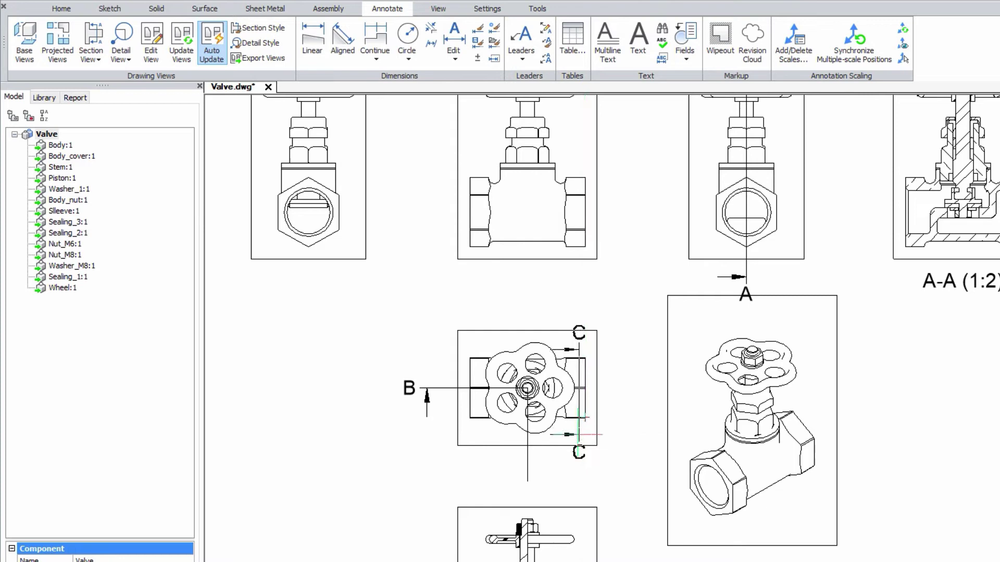
left_click(578, 435)
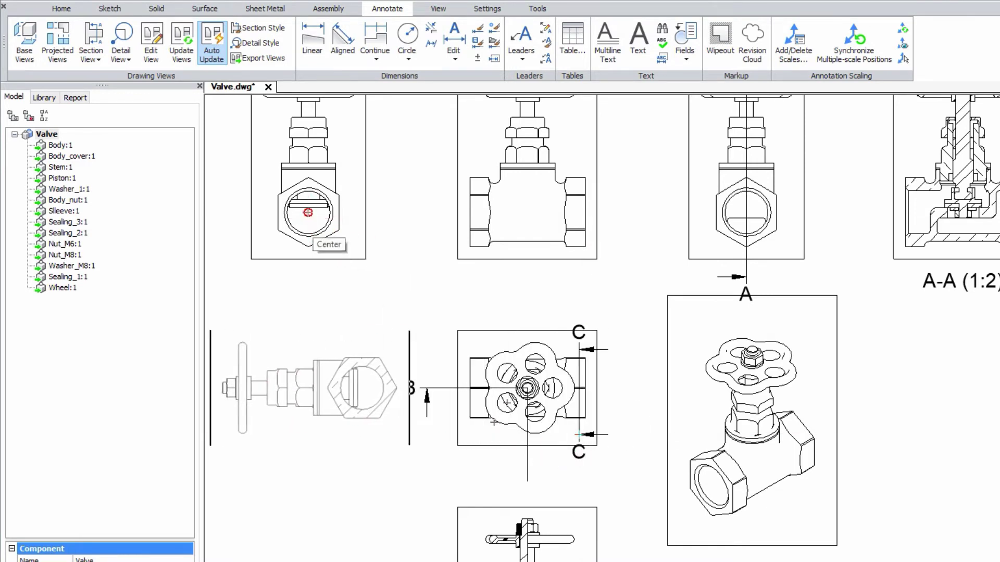
left_click(307, 299)
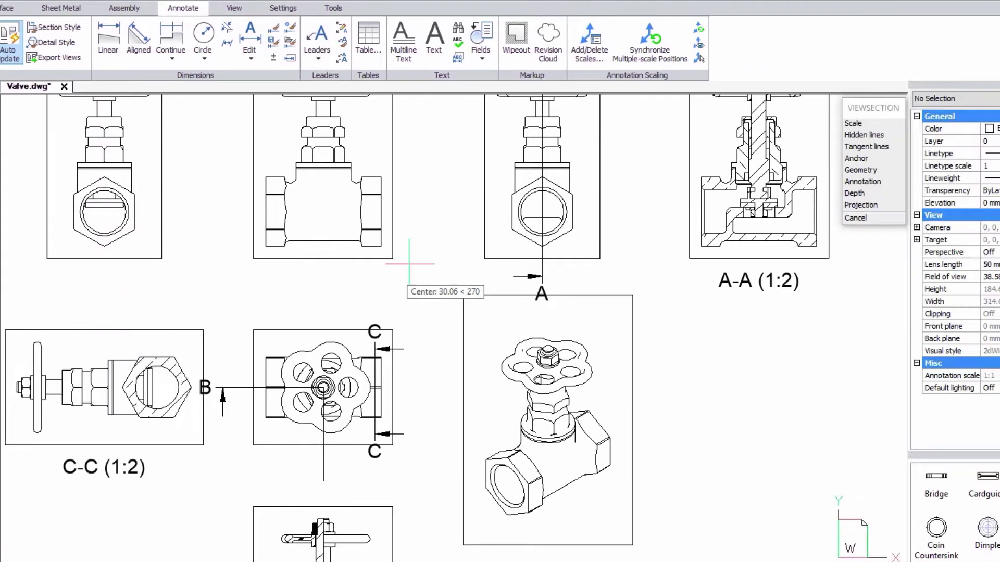
- Set section view C-C's depth to Custom, limiting it to the cut profile, and finish the section view
left_click(848, 193)
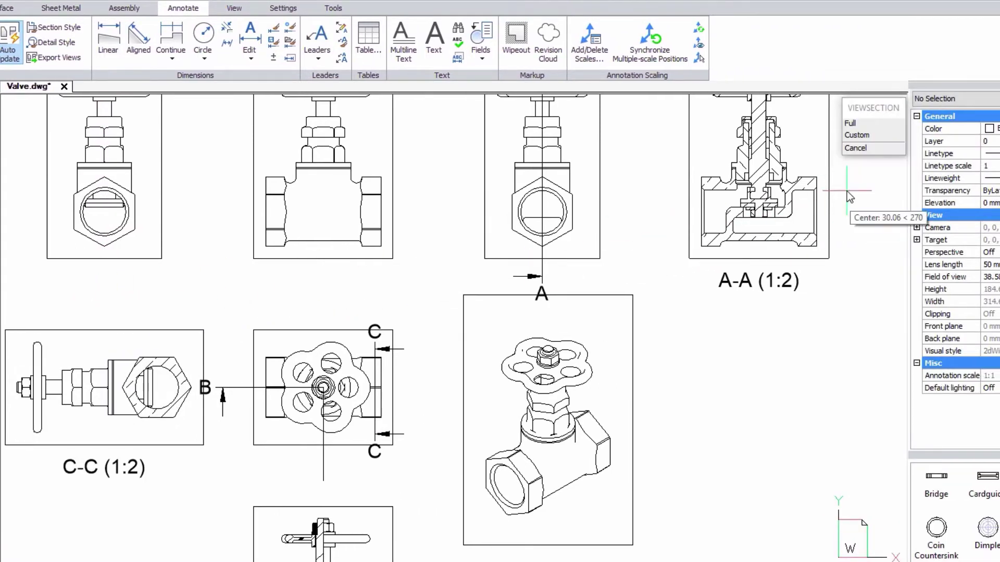
left_click(857, 148)
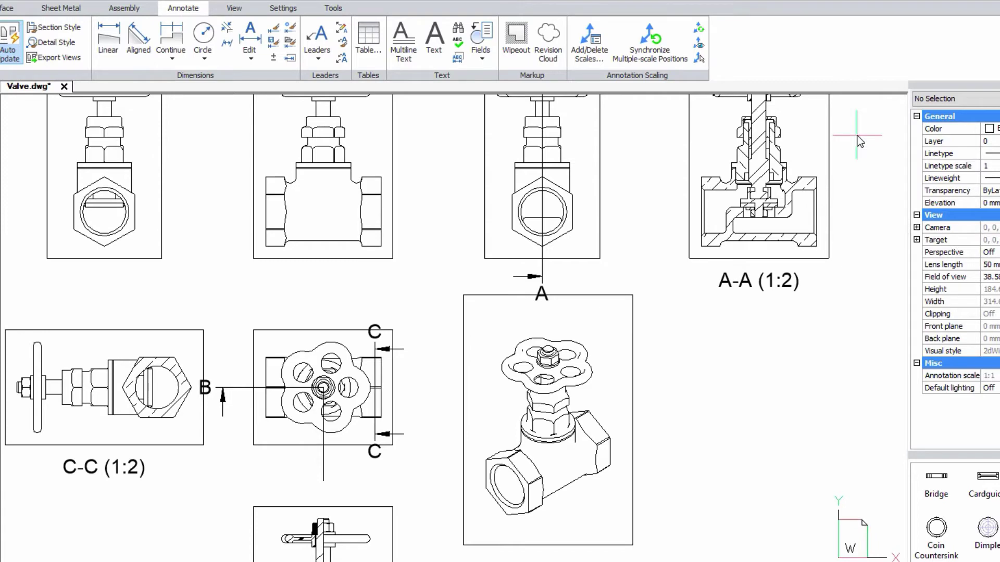
left_click(856, 136)
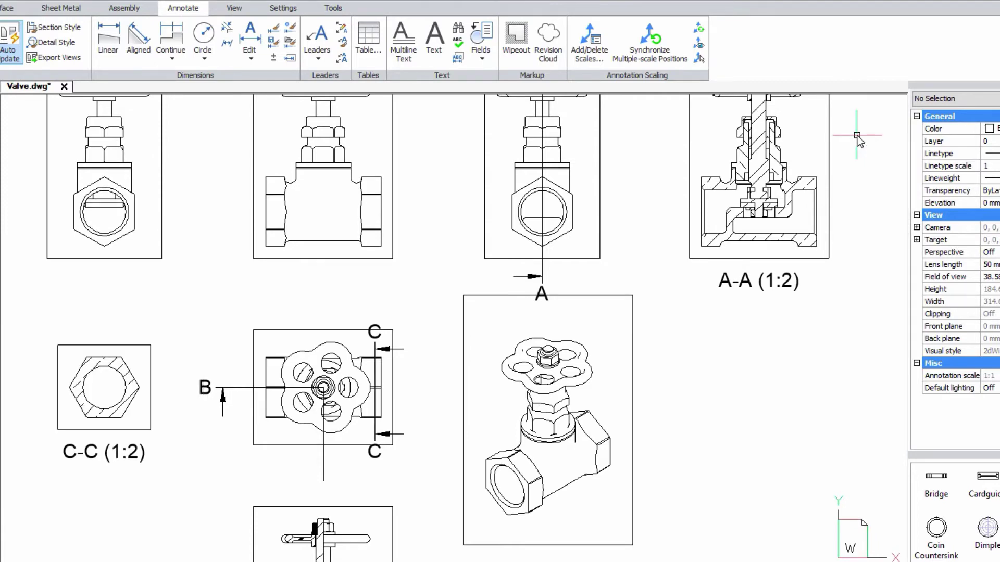
- Create rectangular detail view D at 1:1 around the stem and packing nut in section A-A, and place it to the right
middle_click(857, 135)
middle_click(856, 135)
scroll(647, 208, "up", 3)
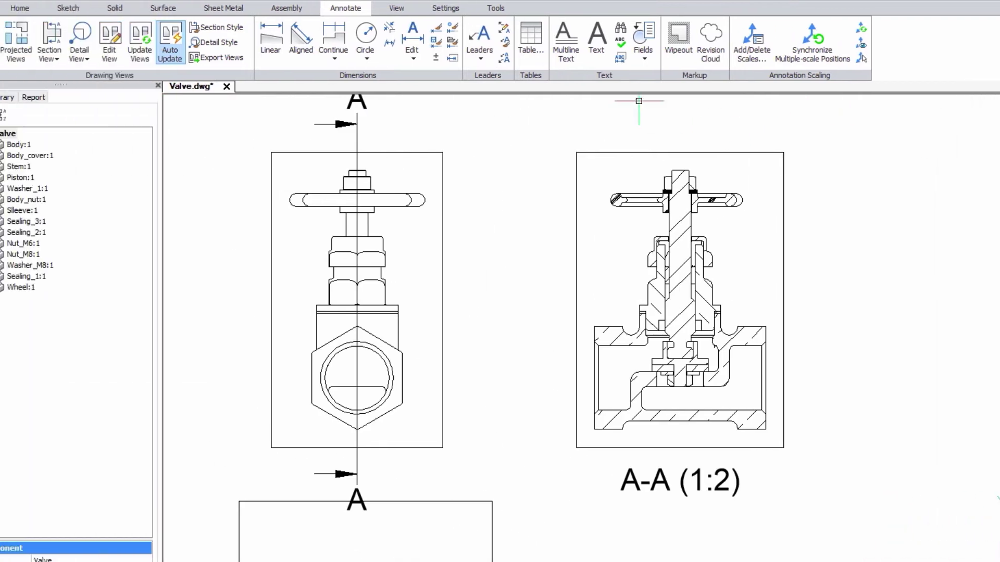
left_click(86, 59)
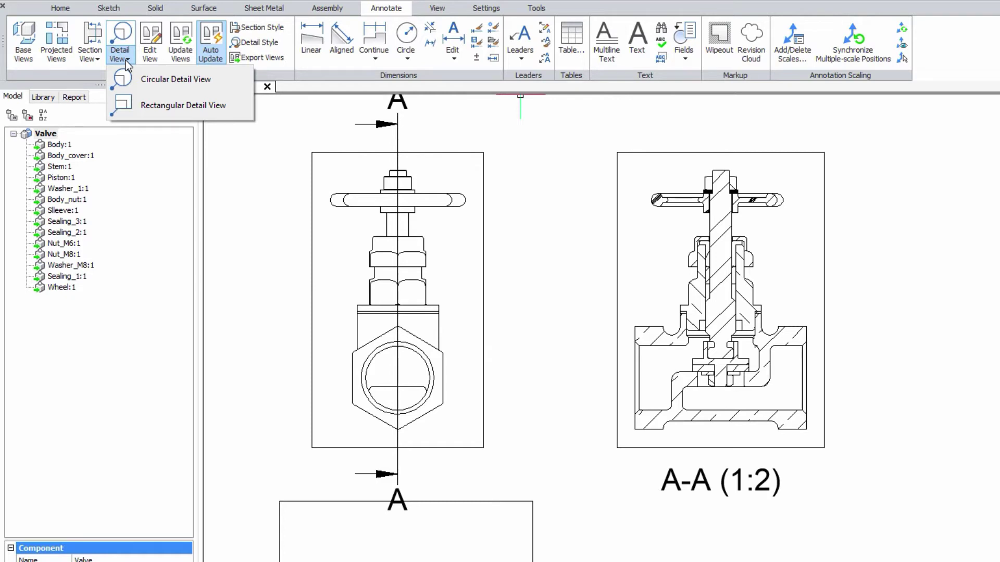
left_click(167, 105)
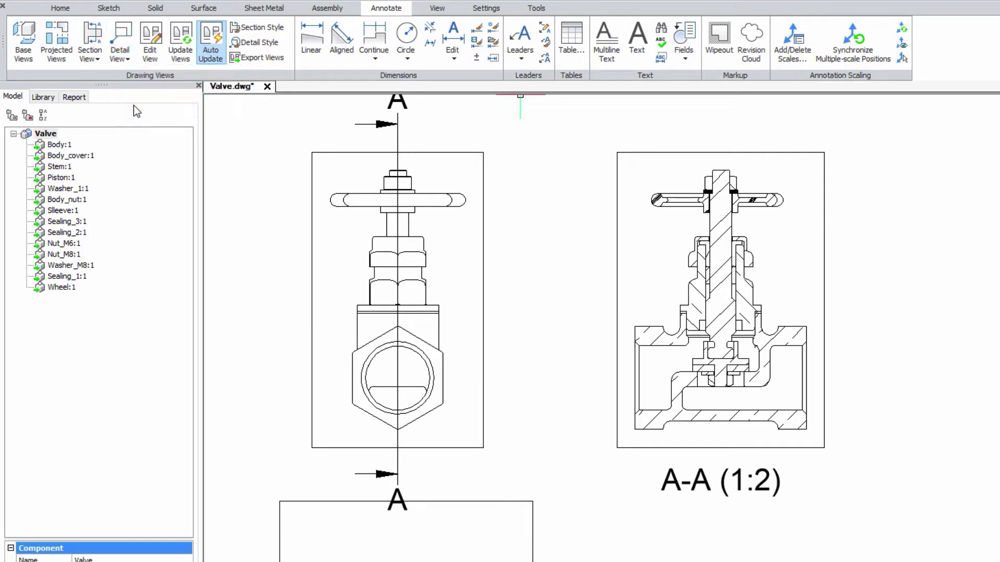
left_click(721, 247)
left_click(721, 255)
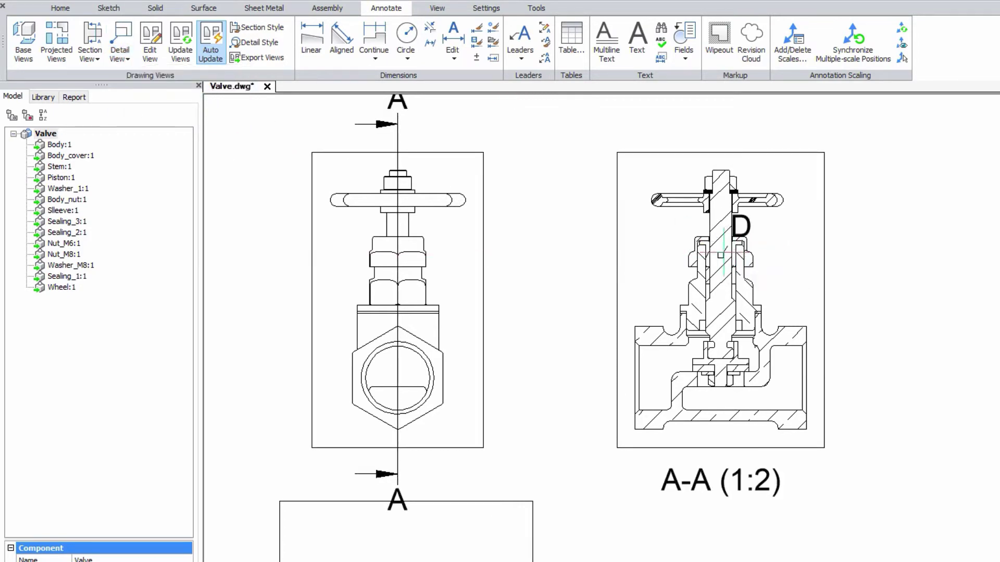
left_click(759, 245)
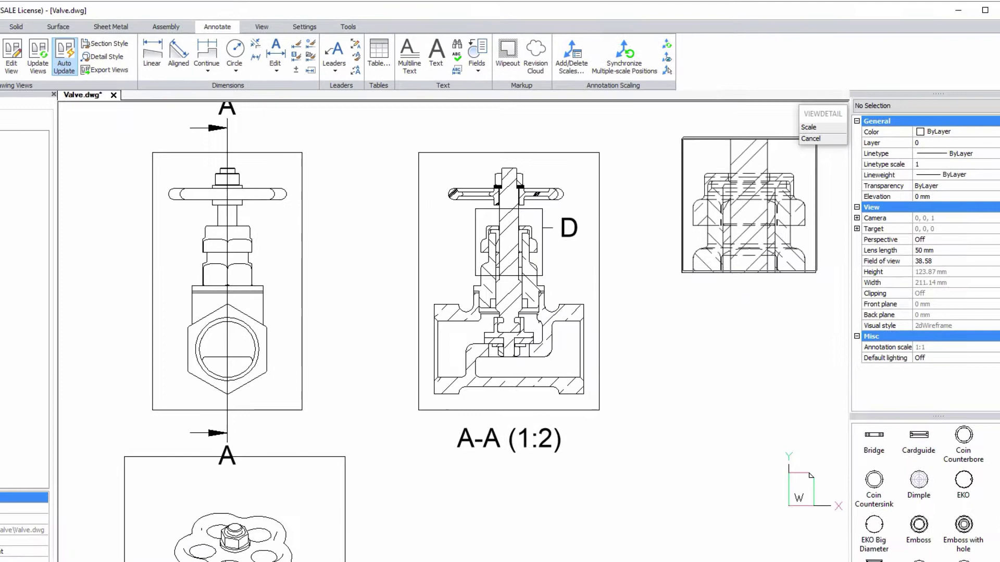
left_click(774, 174)
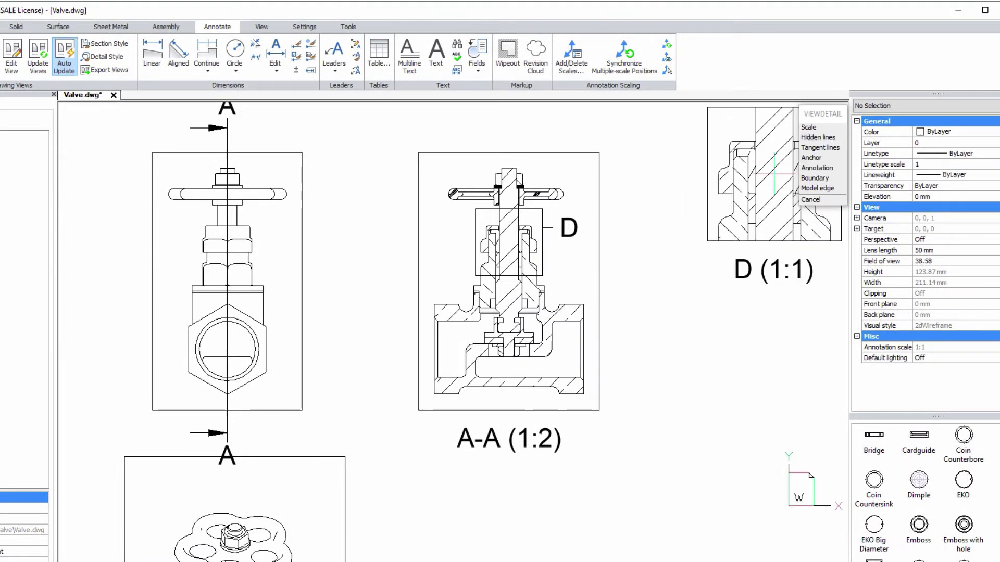
- Raise the lower edge of detail D's boundary to just below the nut and move its label up and outward
left_click(543, 256)
left_click(542, 275)
left_click(542, 262)
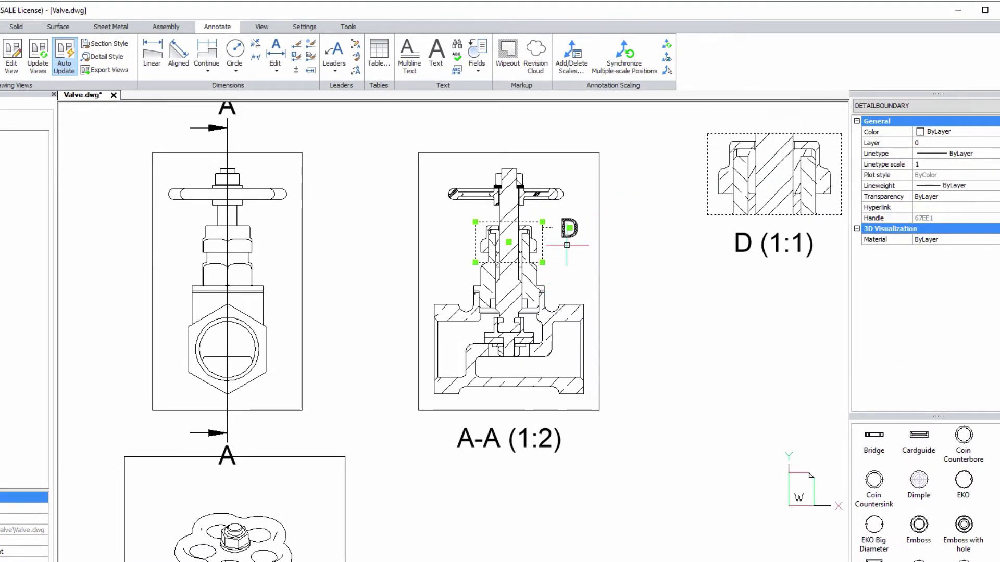
left_click(569, 227)
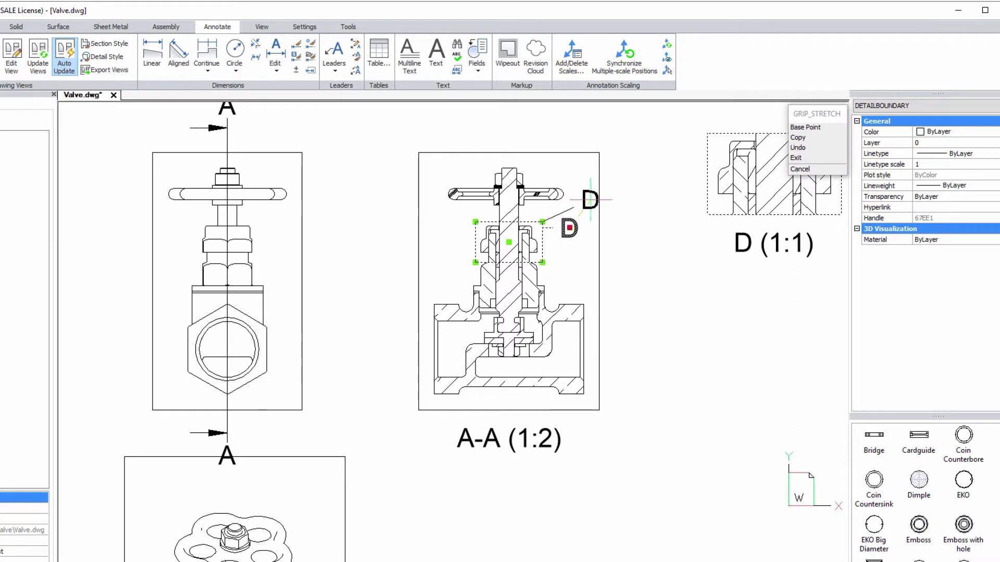
left_click(590, 199)
key("Escape")
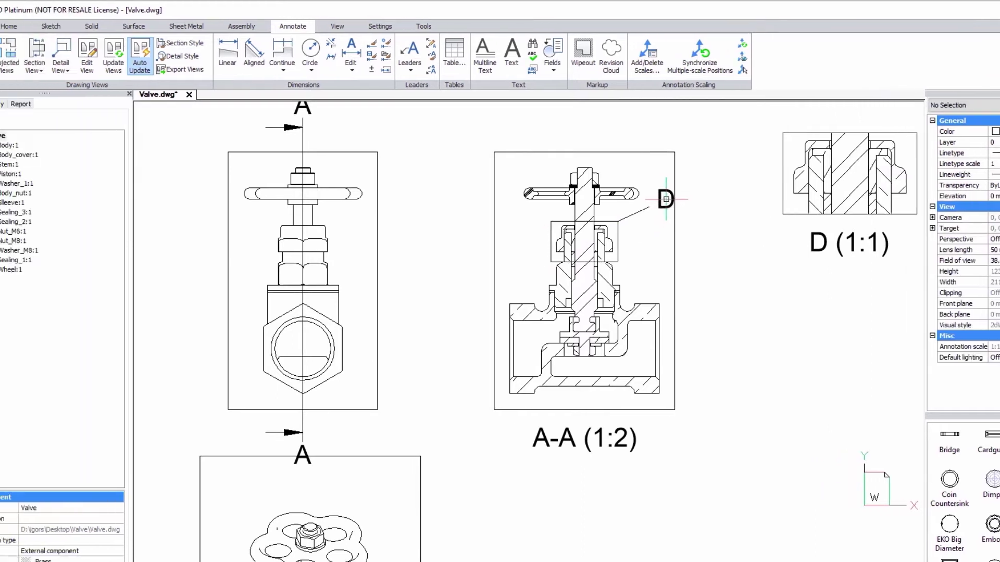
- Create circular detail view E at 1:1 around the stem's lower end in section A-A, and place it below detail D
left_click(114, 72)
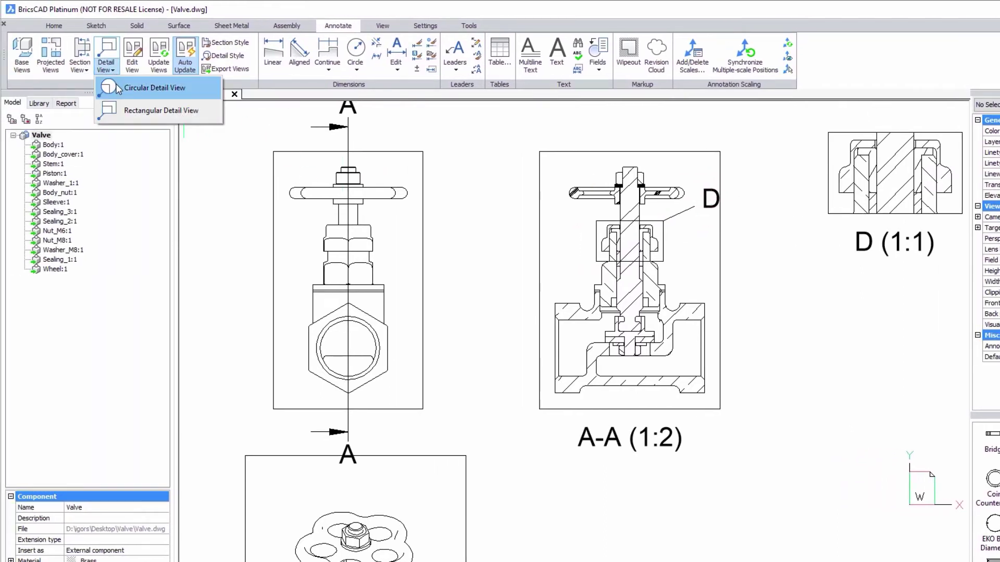
left_click(133, 86)
left_click(629, 332)
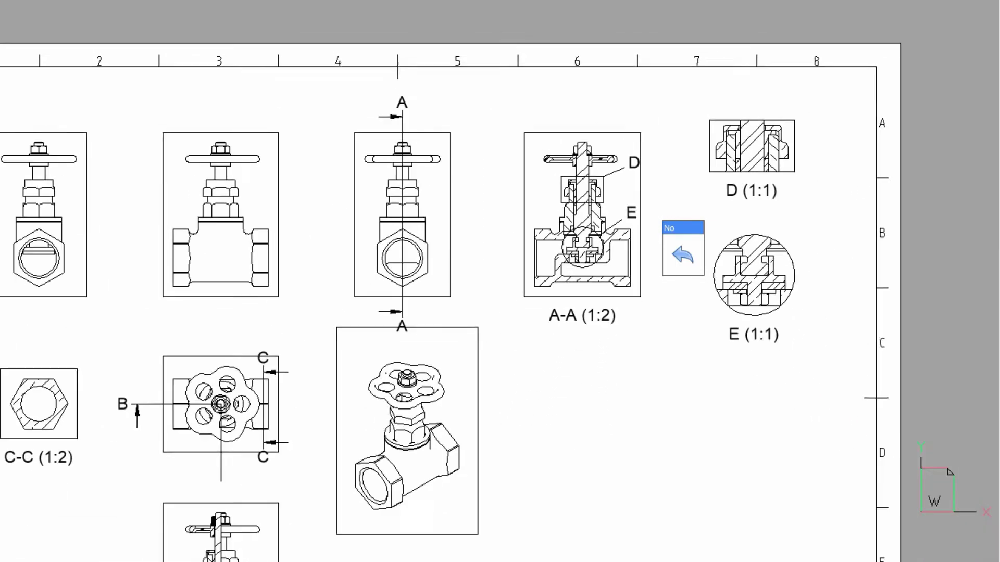
- Define a circular detail boundary F in section B-B, centred on the midpoint of the outer edge where the cover meets the body
scroll(654, 213, "down", 1)
scroll(466, 424, "up", 5)
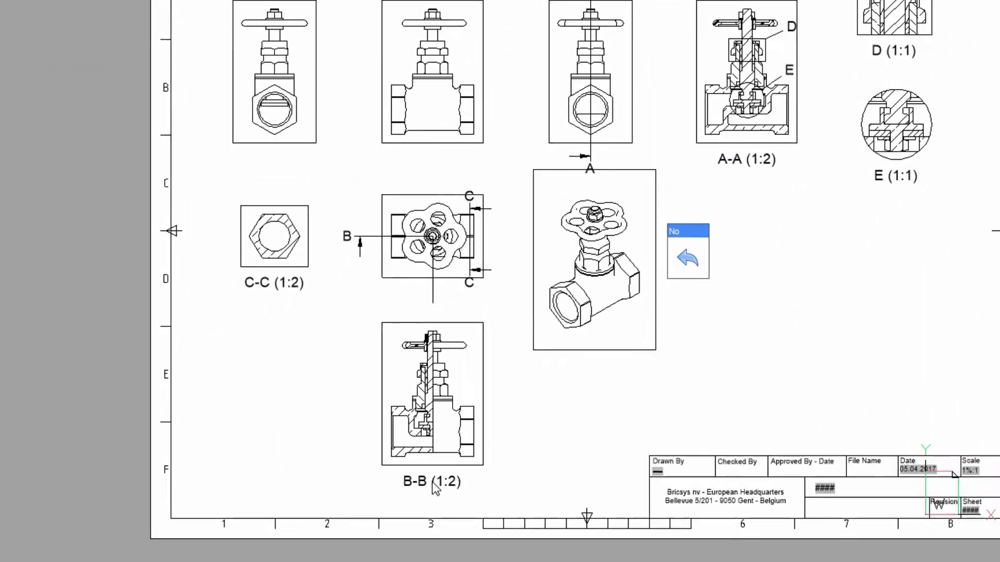
scroll(504, 467, "up", 1)
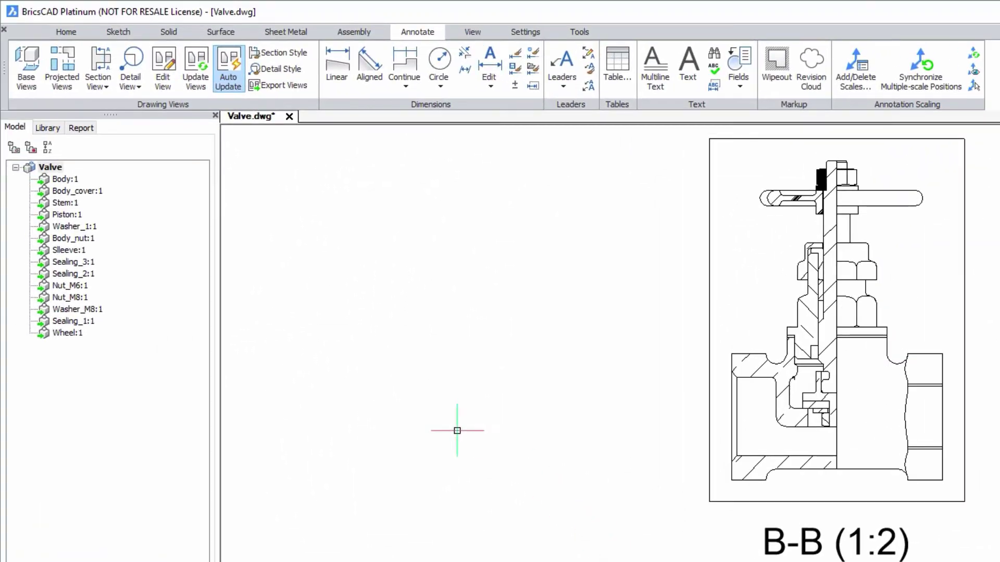
left_click(141, 89)
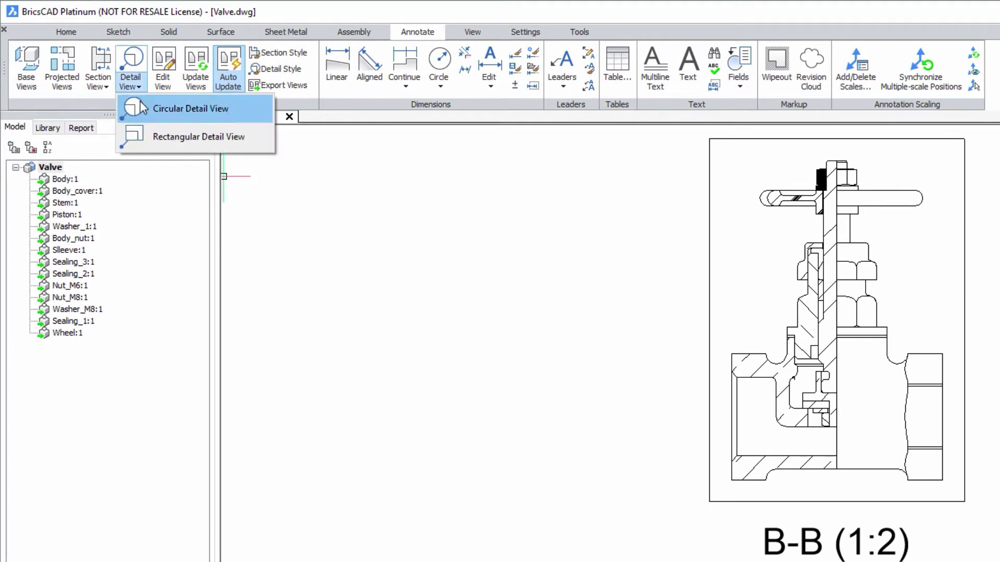
left_click(138, 108)
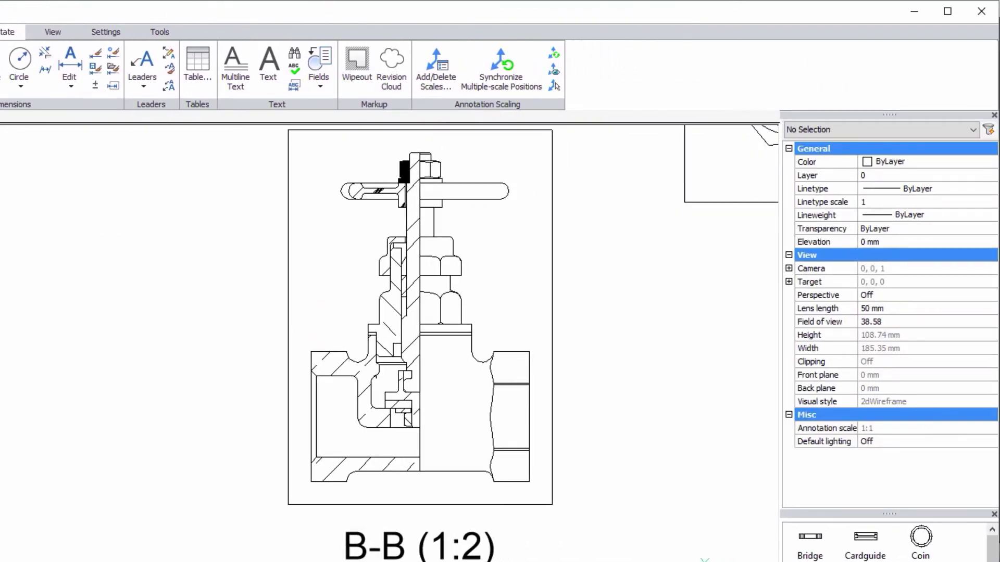
scroll(329, 414, "up", 3)
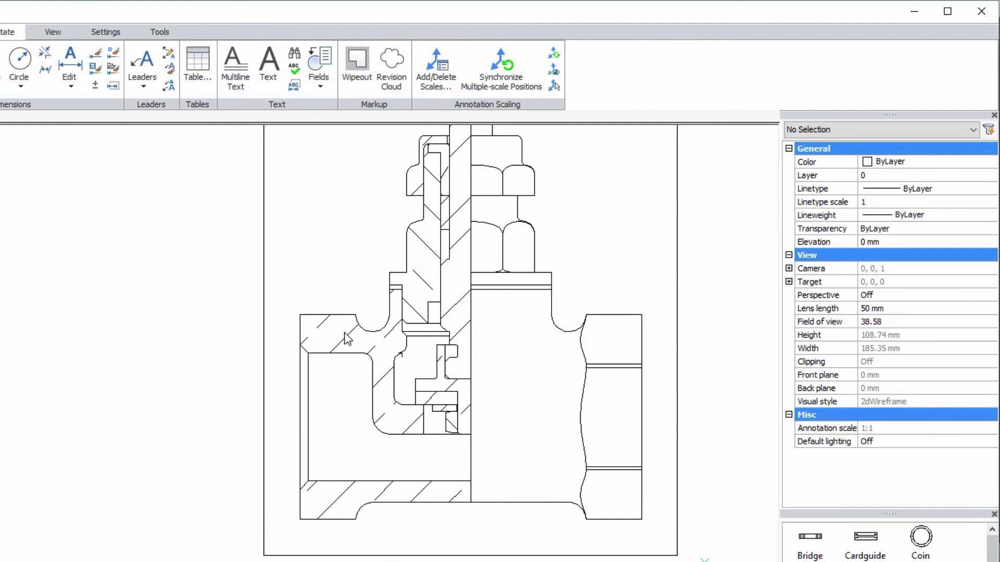
left_click(390, 284)
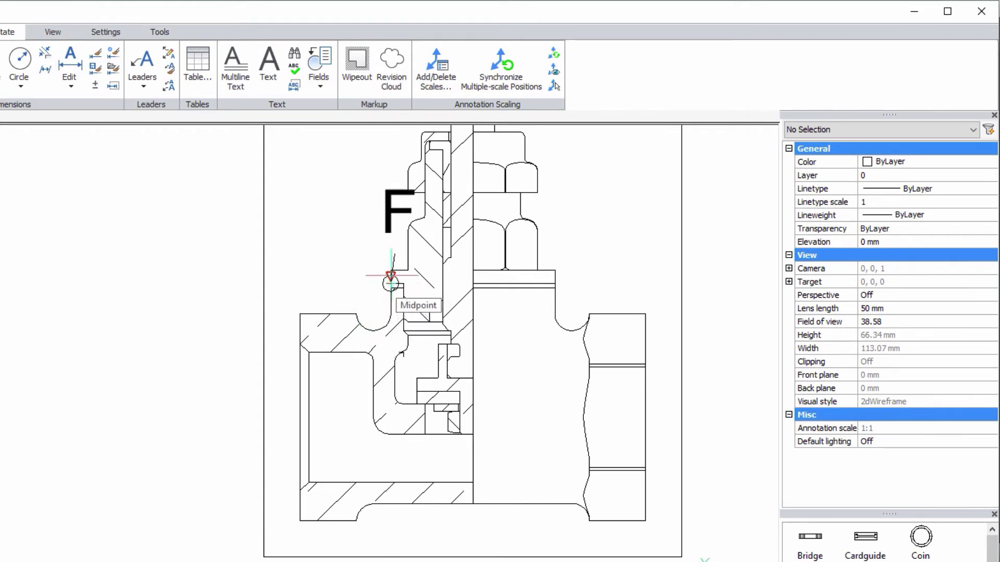
left_click(379, 255)
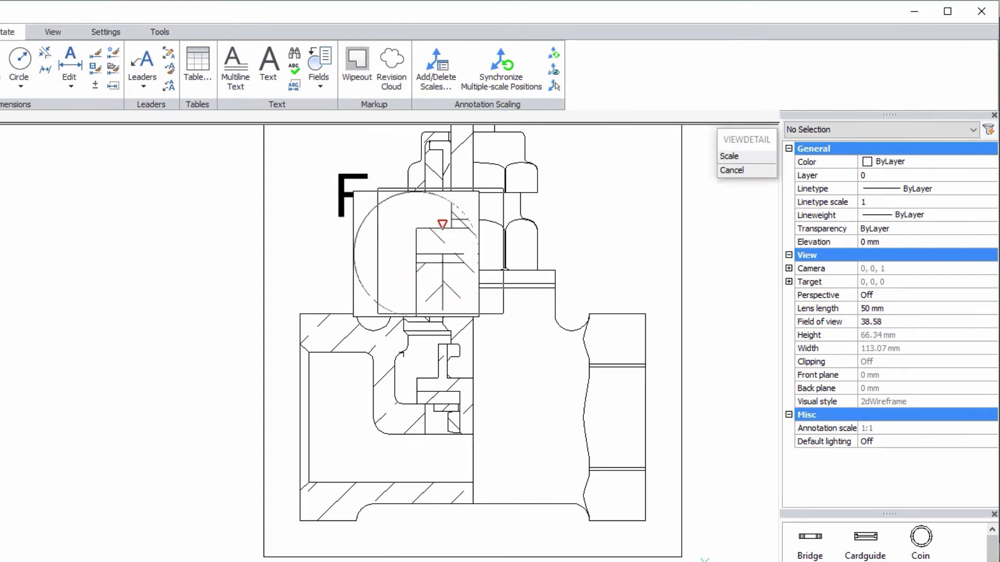
- Set the scale of detail view F to 2:1 and place it to the left of section B-B
left_click(734, 164)
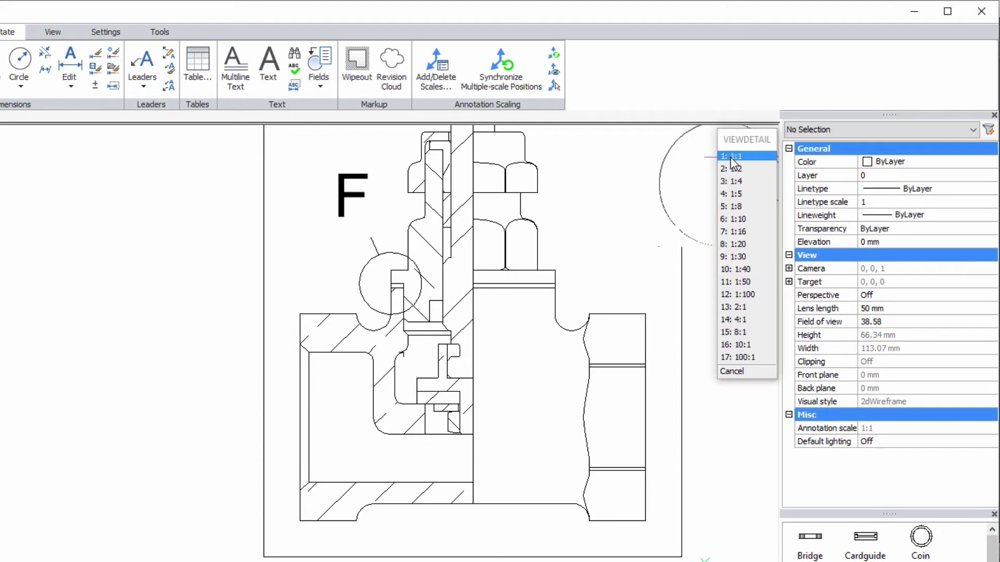
left_click(744, 307)
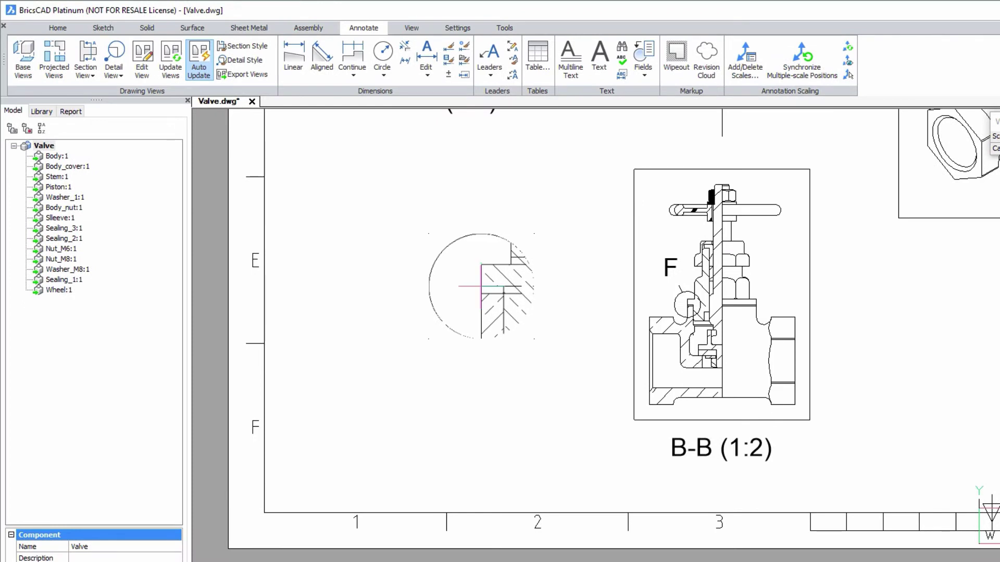
left_click(481, 286)
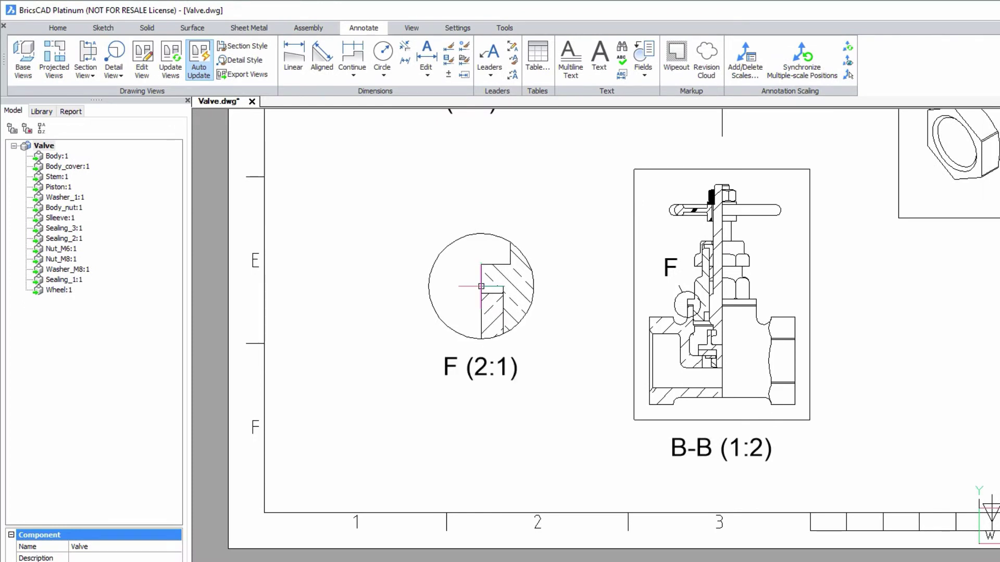
middle_click(481, 286)
middle_click(481, 286)
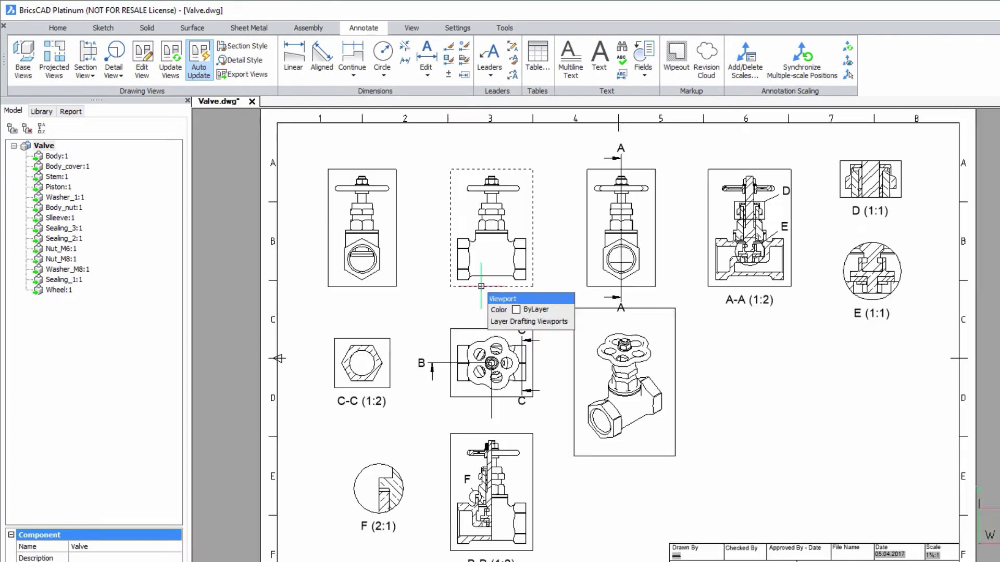
- Create a view section style named Custom Section Style and set its identifier color to Green
left_click(255, 47)
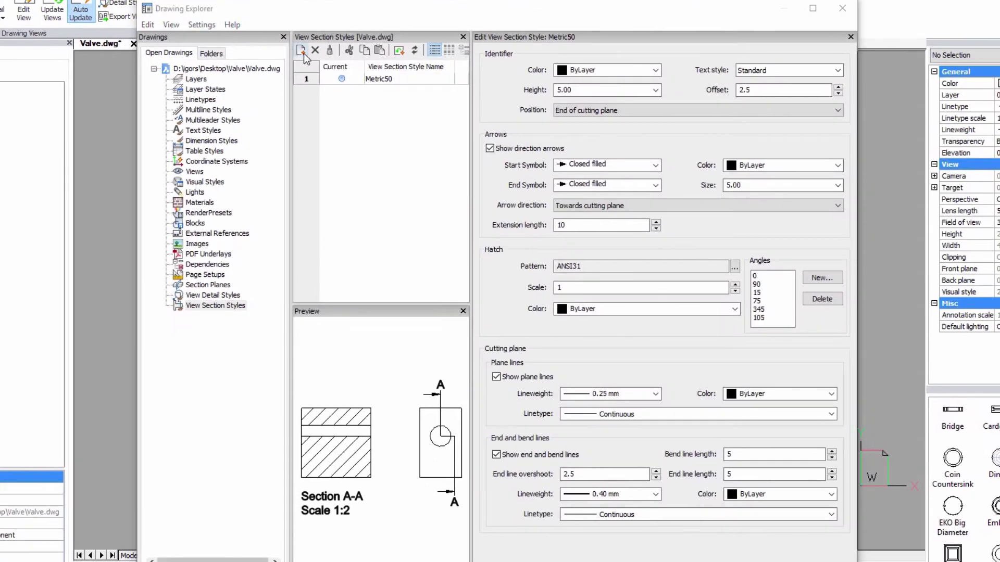
left_click(301, 50)
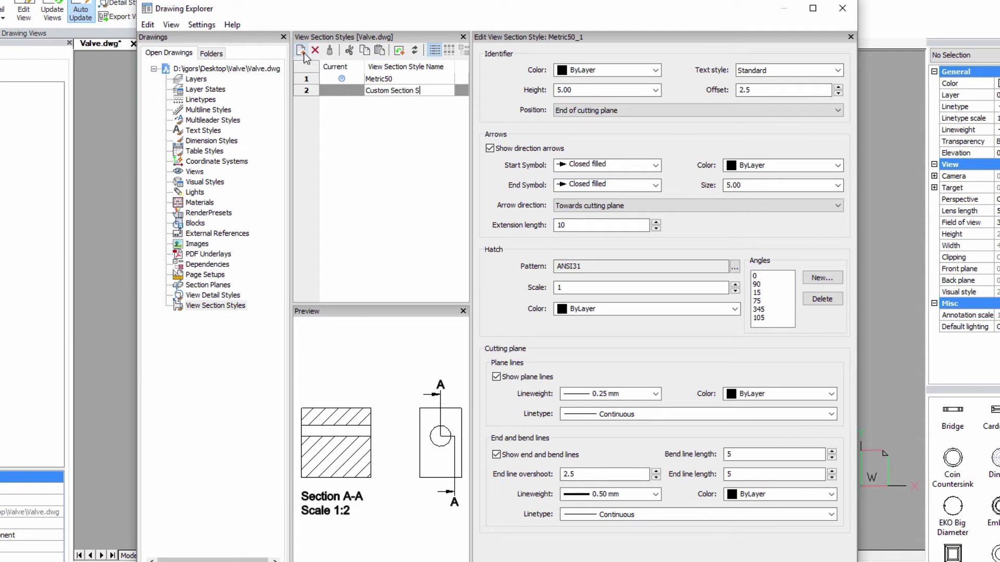
key("Return")
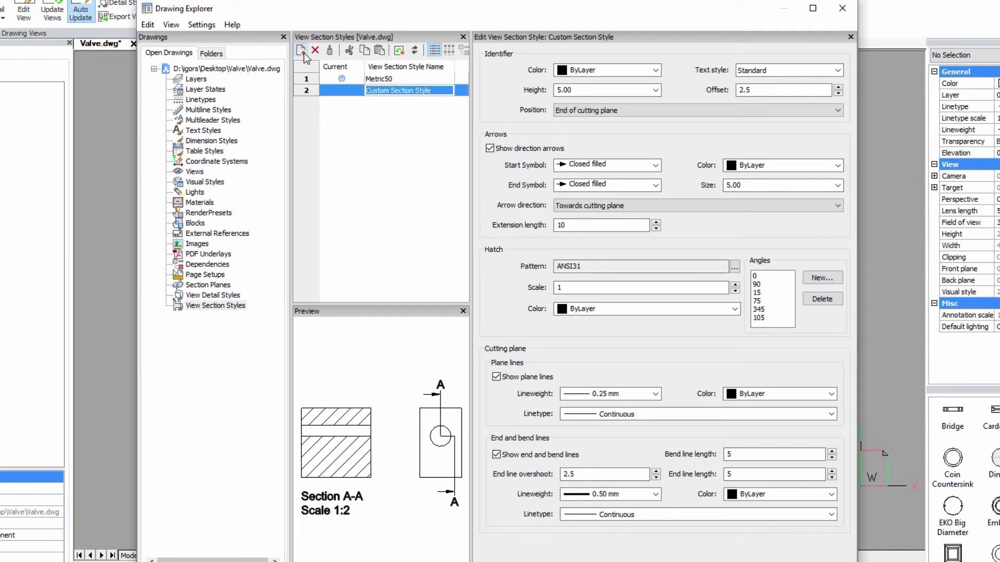
left_click(656, 70)
left_click(618, 136)
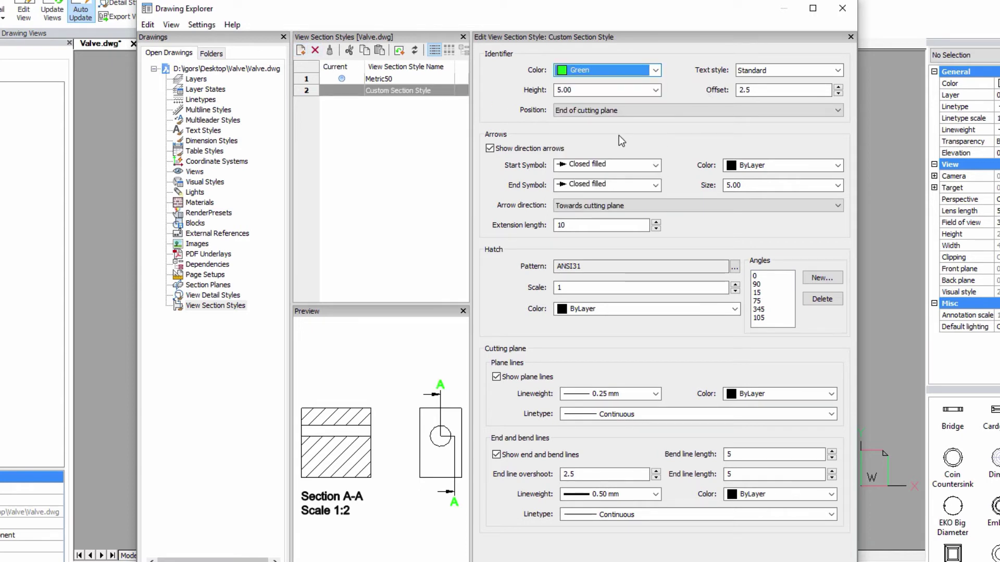
- Keep the section identifier position at End of cutting plane and set the direction arrows' color to Red
left_click(794, 110)
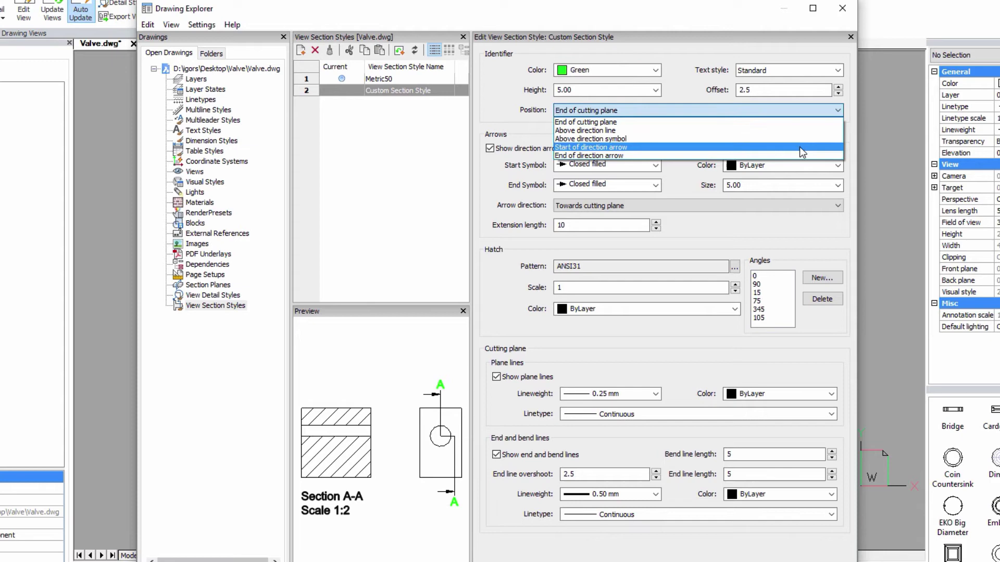
left_click(792, 123)
left_click(837, 165)
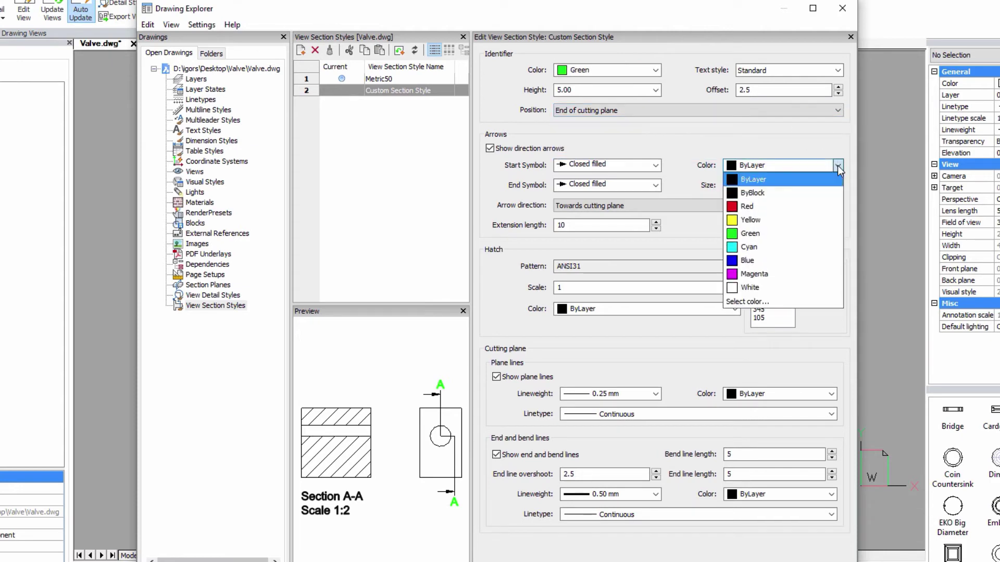
left_click(801, 207)
left_click(801, 206)
left_click(795, 215)
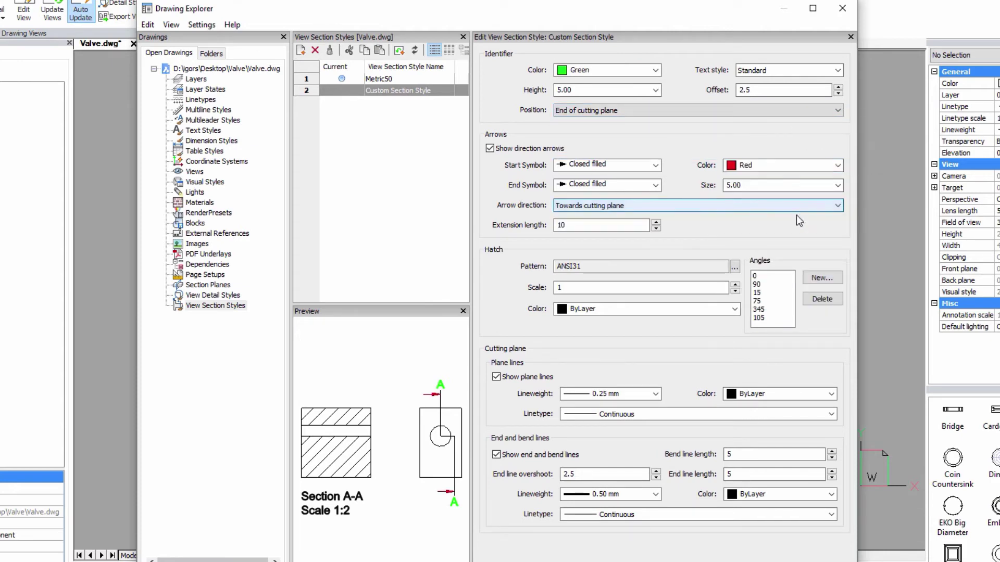
- Set the section style's hatch scale to 0.4 and the hatch color to Blue
left_click(693, 289)
type("0.4")
left_click(695, 308)
left_click(633, 401)
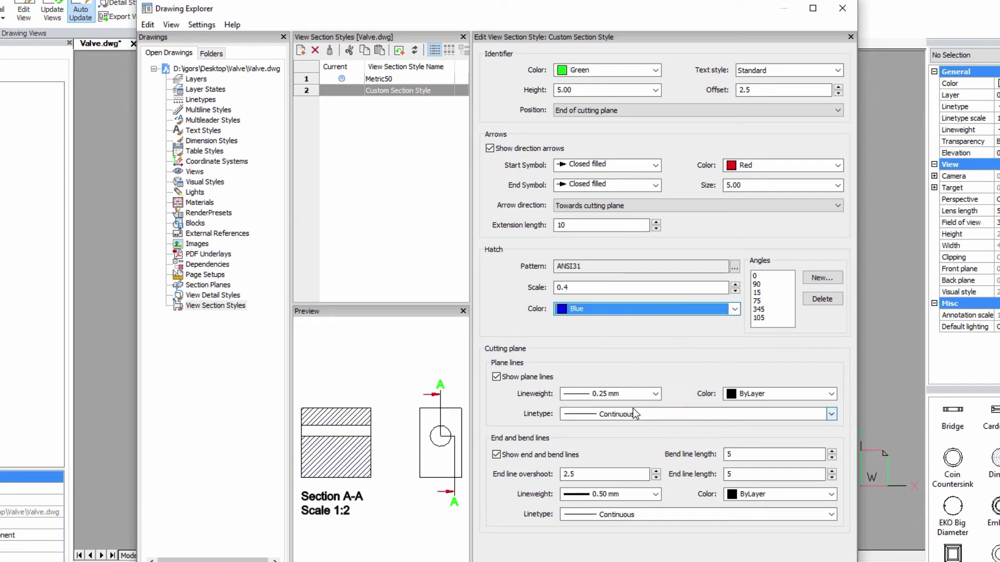
- Give the cutting plane lines the HIDDEN2 linetype and the color Cyan
left_click(633, 413)
left_click(616, 468)
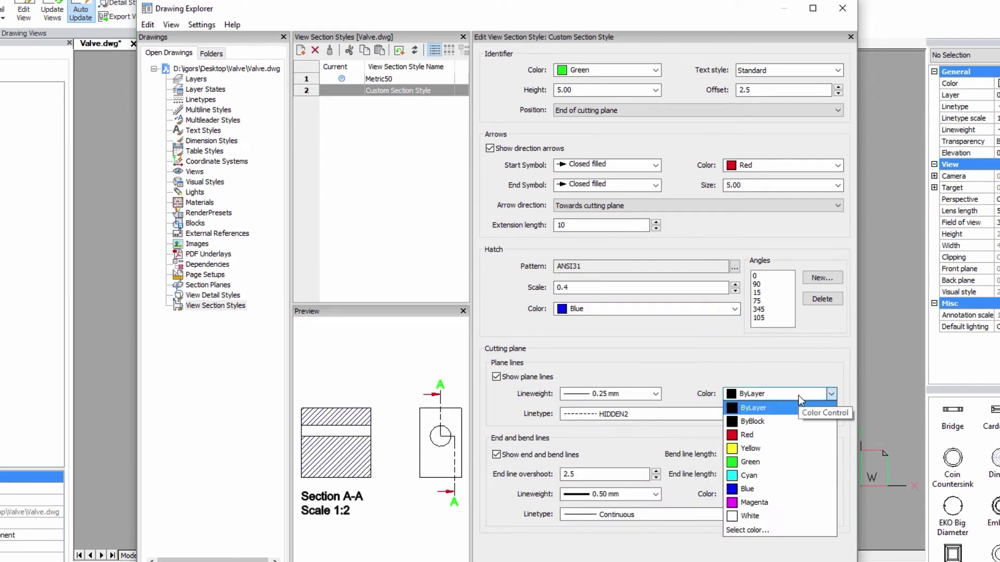
left_click(749, 476)
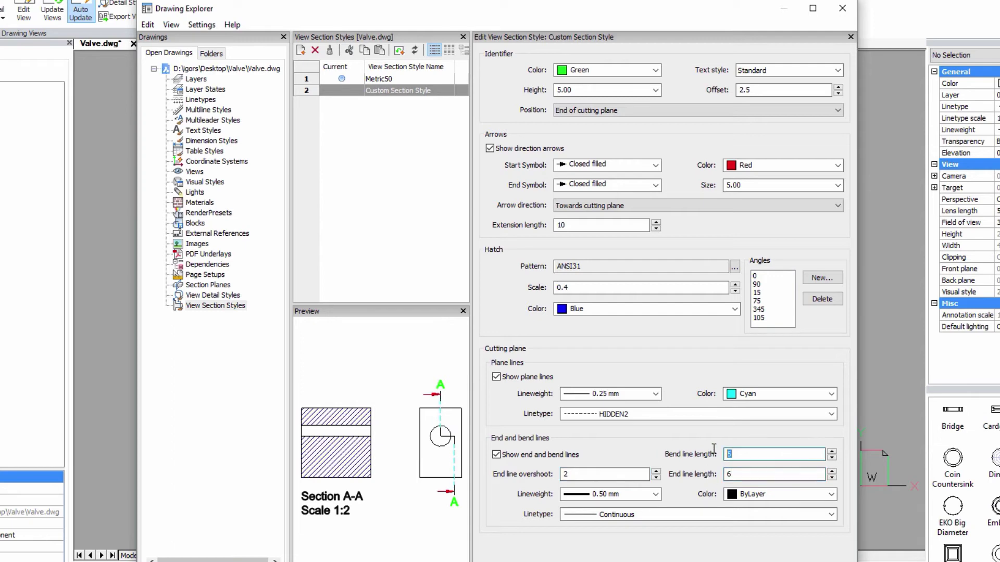
- Set the end and bend lines to overshoot 2, end length 6, bend length 8, lineweight 0.80 mm and color Red
left_click(655, 494)
left_click(630, 479)
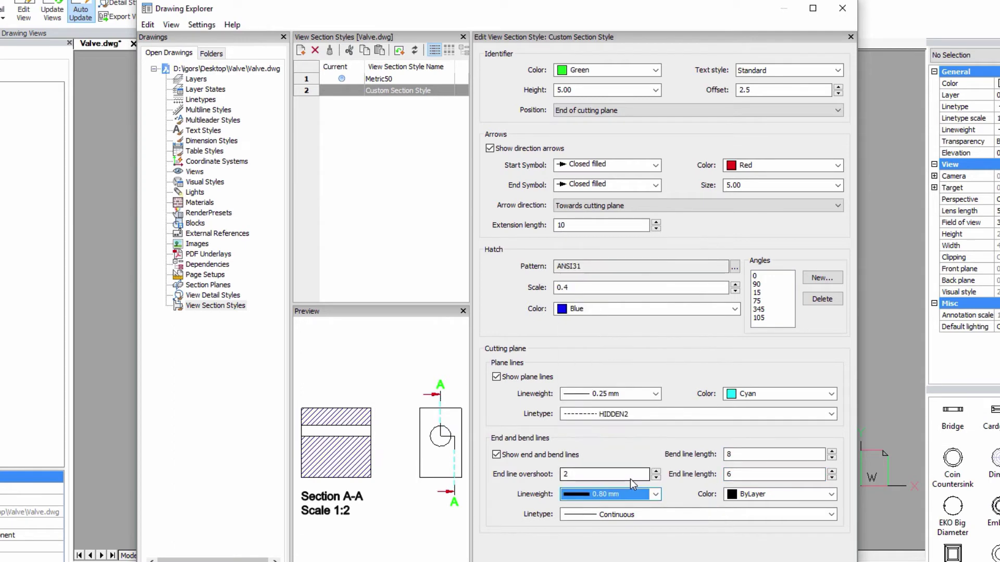
left_click(765, 494)
left_click(756, 536)
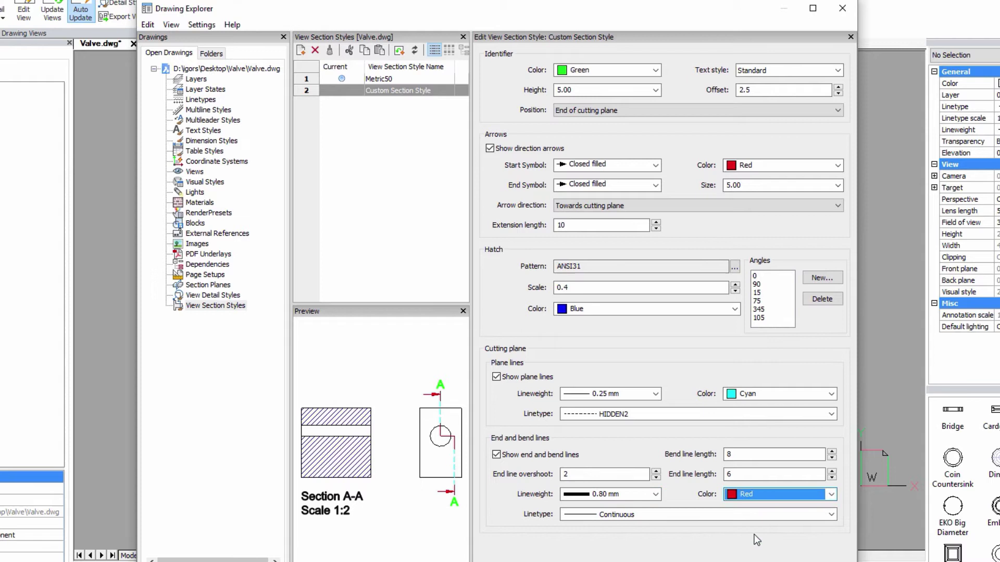
- Create a new view detail style named Custom Detail Style
left_click(225, 294)
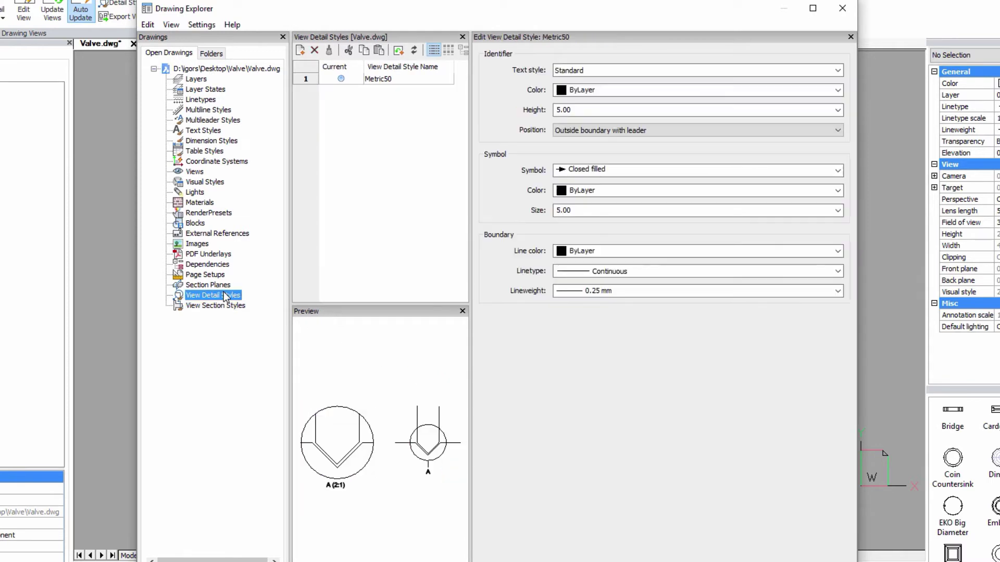
left_click(304, 50)
type("Custom ")
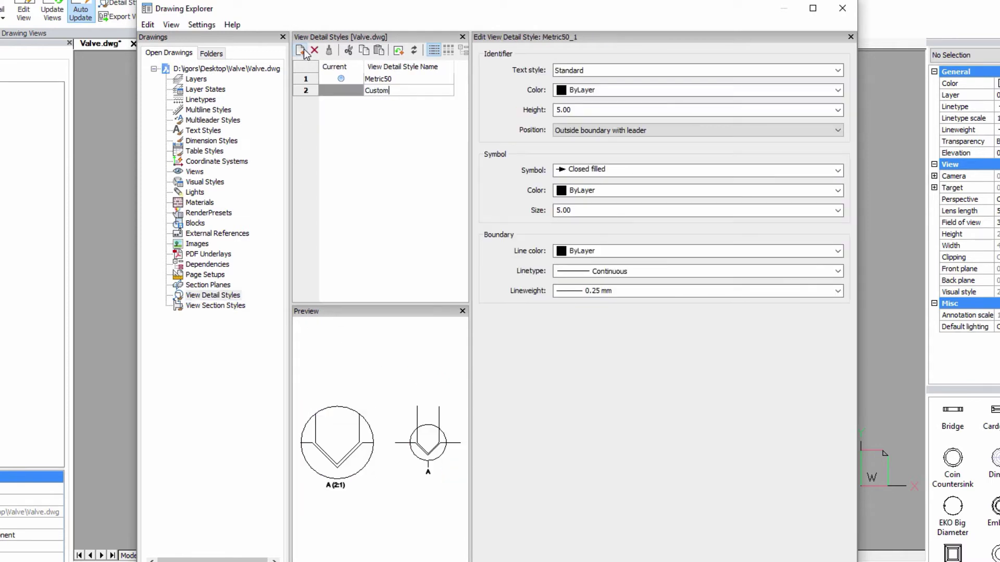
type("Detail Style")
key("Return")
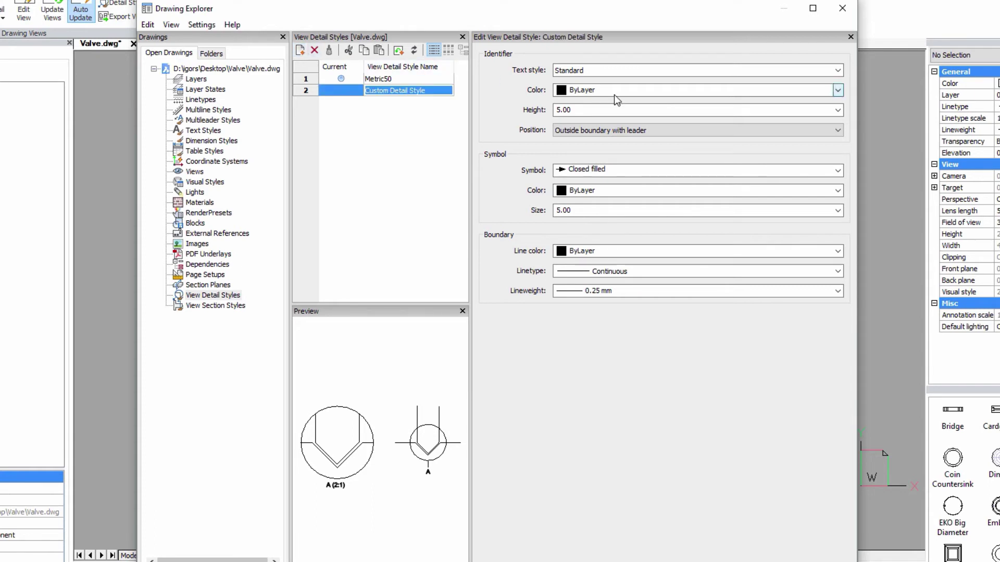
- Set the detail style's identifier color to Green and its boundary line color to Magenta
left_click(714, 91)
left_click(667, 157)
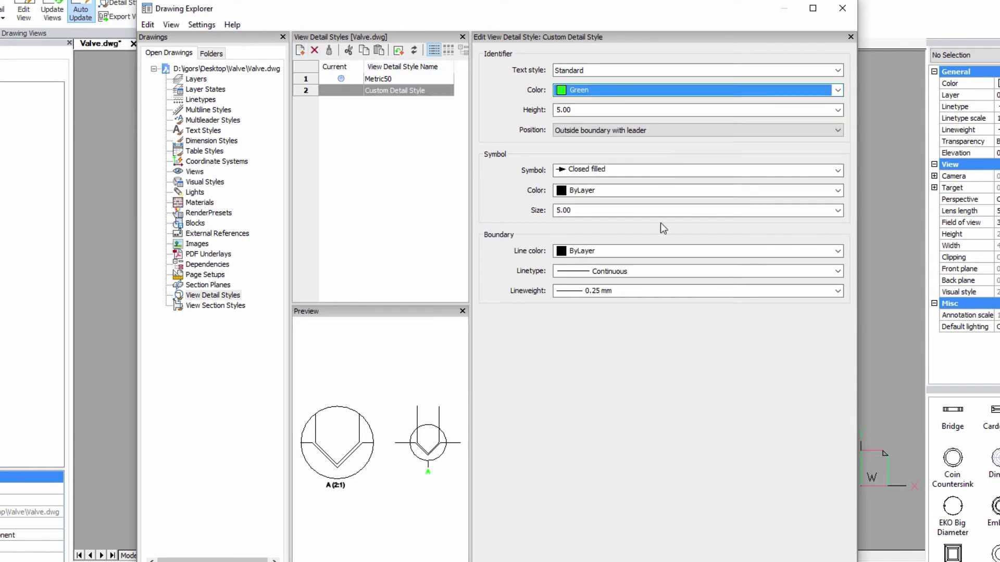
left_click(660, 252)
left_click(635, 359)
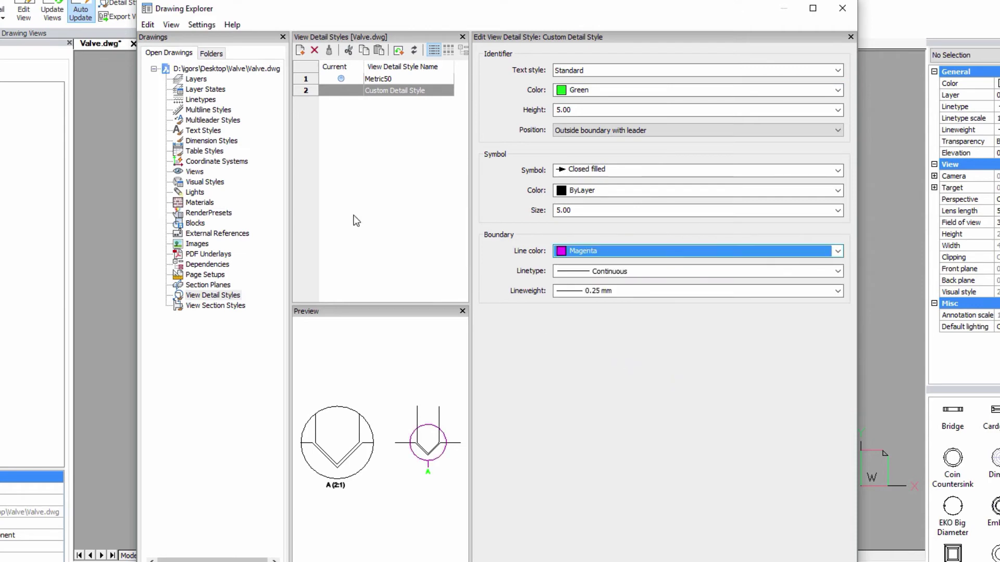
- Set the lineweight of the BM_Hatching layer to 0.15 mm and close the Drawing Explorer
left_click(196, 80)
left_click(379, 127)
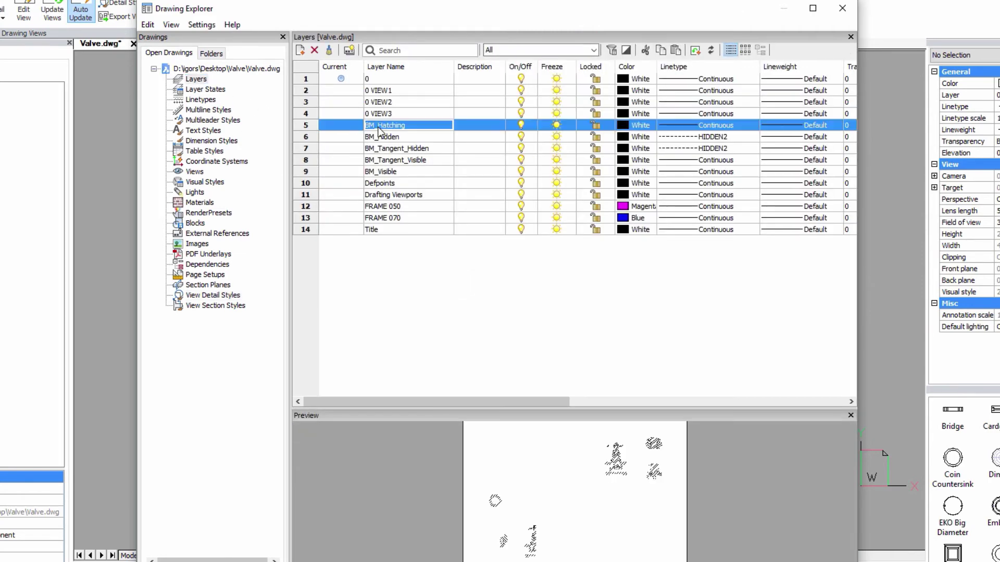
left_click(823, 127)
left_click(822, 128)
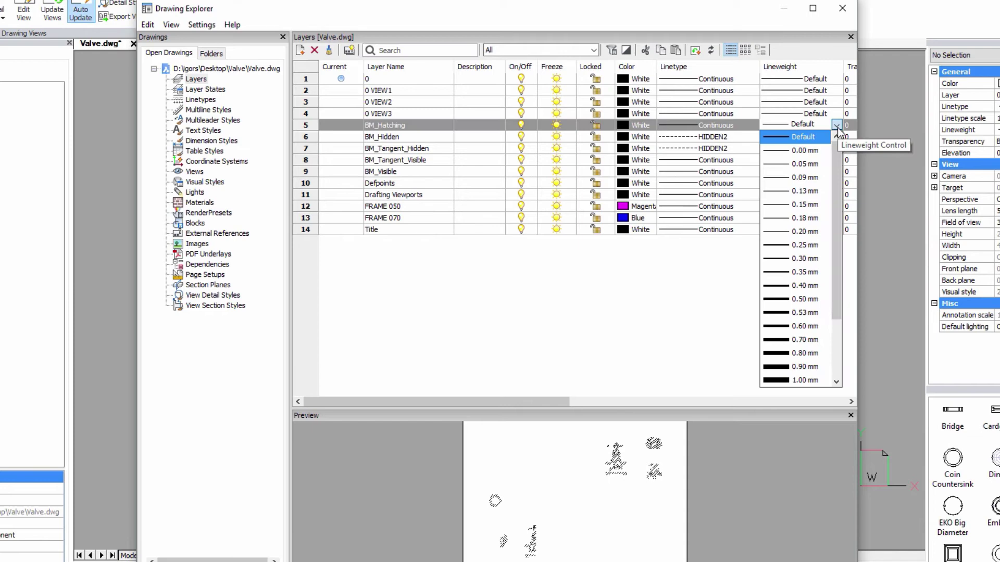
left_click(816, 211)
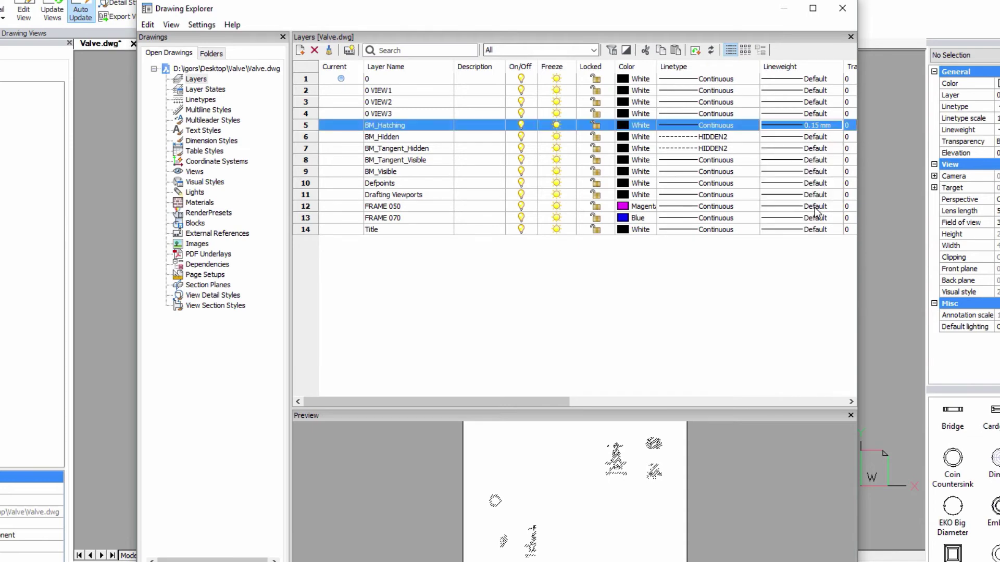
left_click(839, 9)
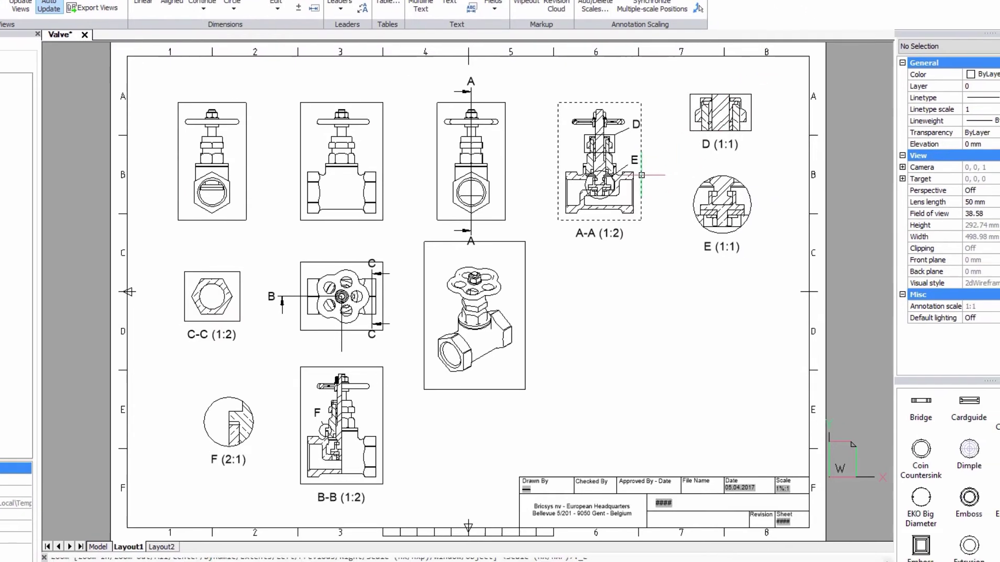
- Apply Custom Section Style to section views A-A, B-B and C-C
left_click(641, 175)
left_click(374, 382)
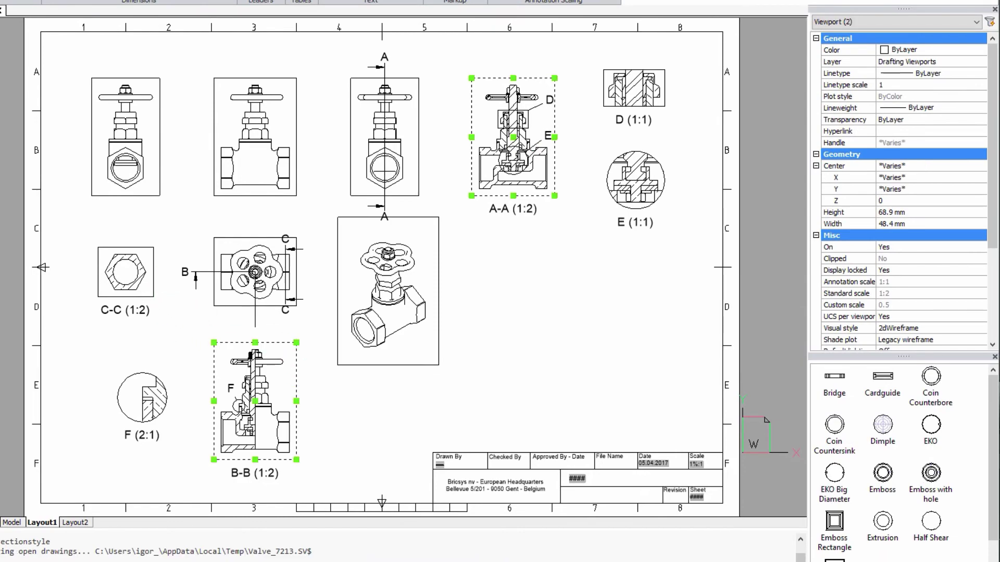
left_click(152, 286)
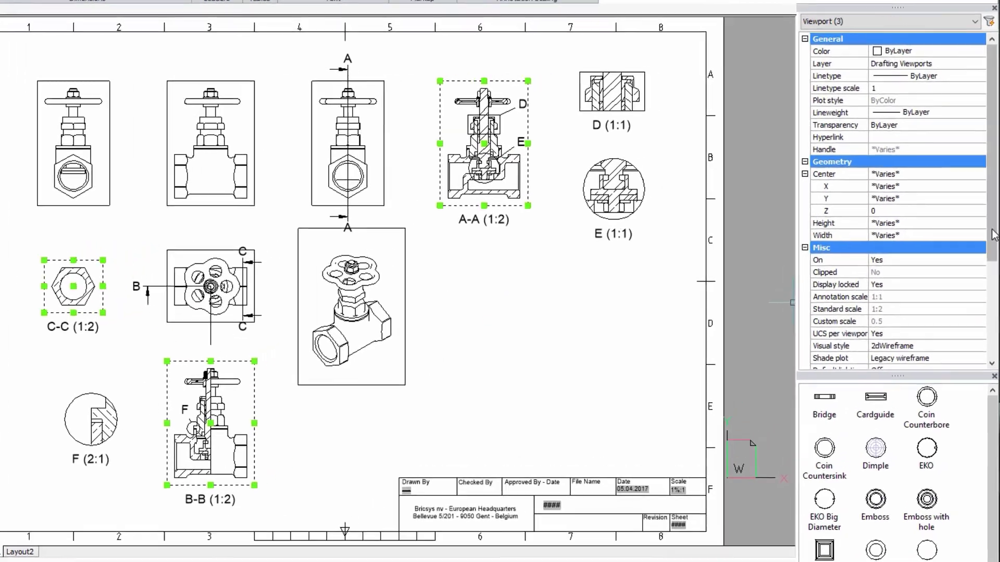
left_click_drag(992, 229, 992, 323)
left_click(974, 447)
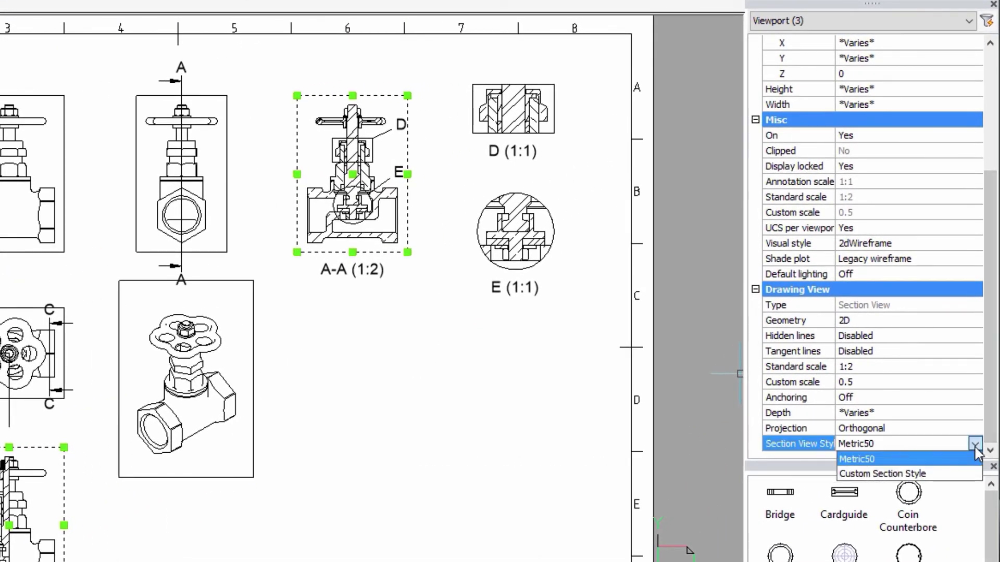
left_click(939, 472)
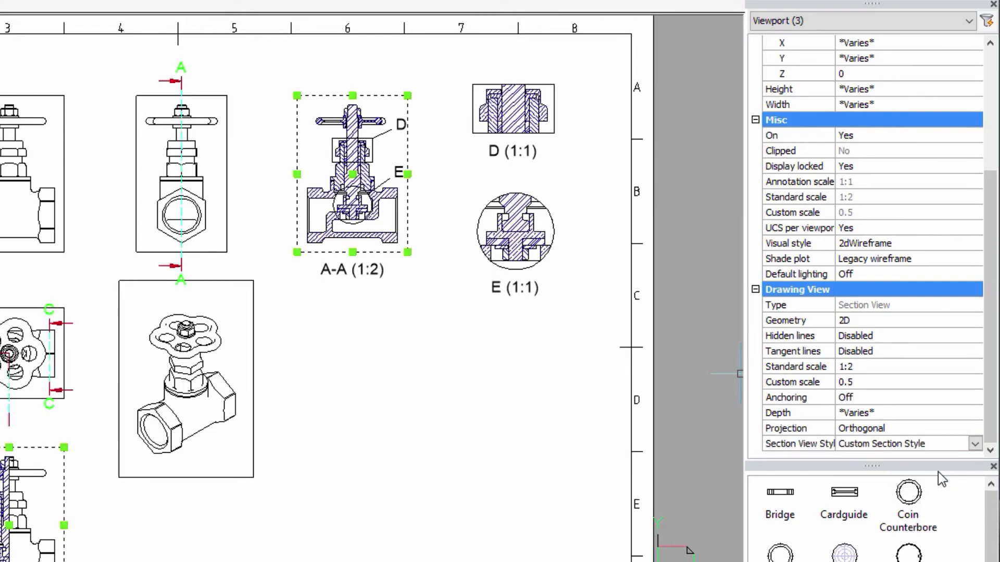
key("Escape")
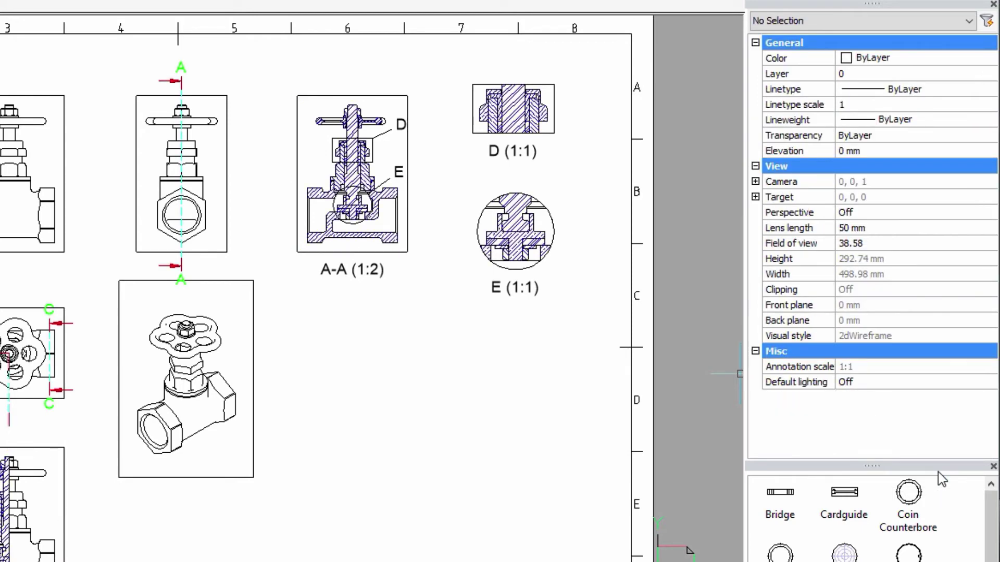
- Apply Custom Detail Style to detail views D, E and F
left_click(556, 123)
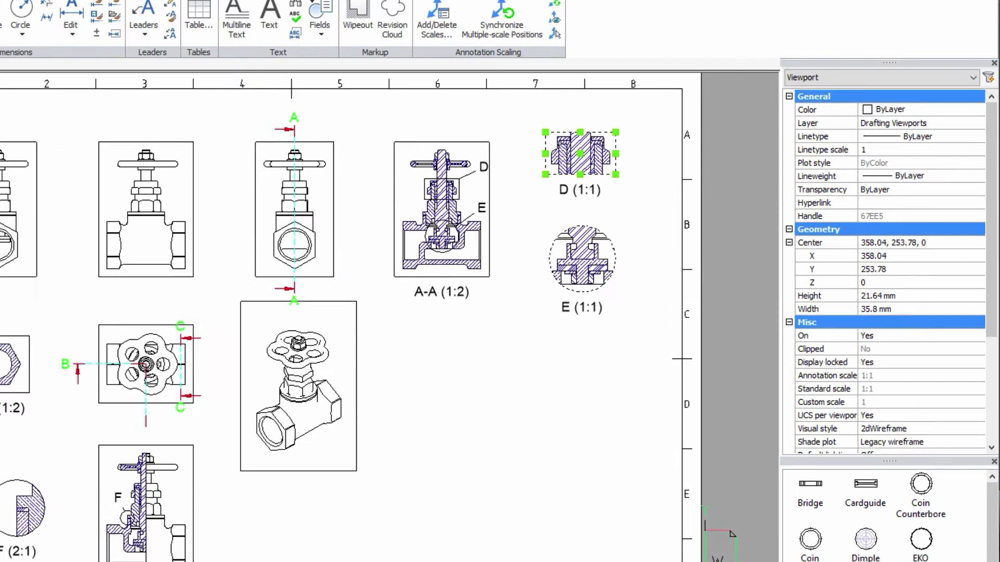
left_click(552, 220)
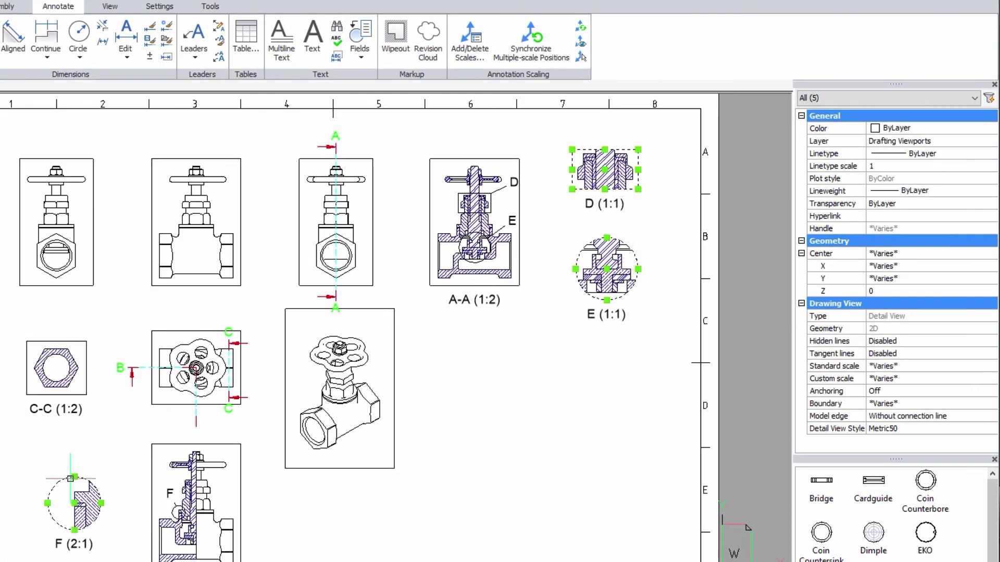
left_click(971, 429)
left_click(972, 429)
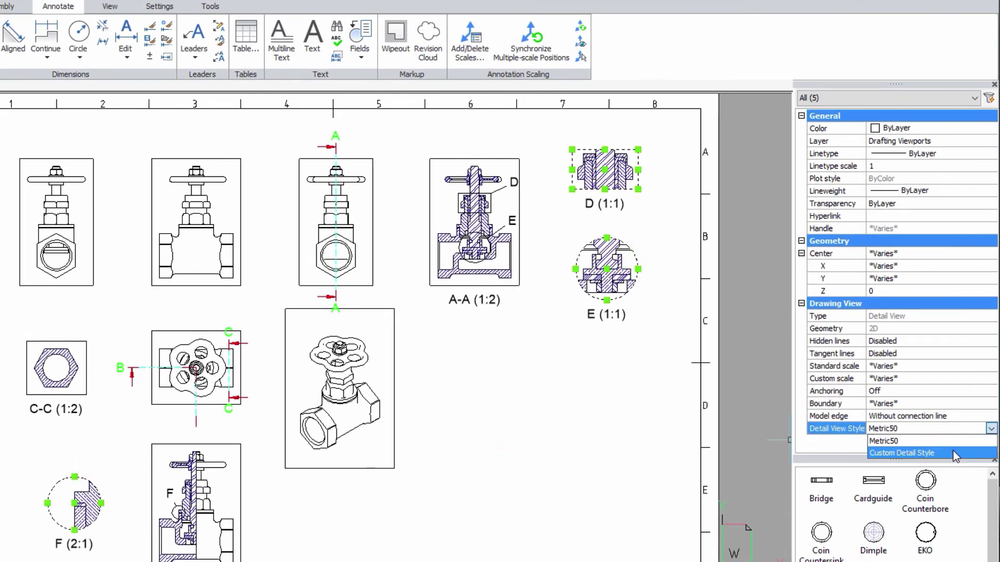
left_click(955, 455)
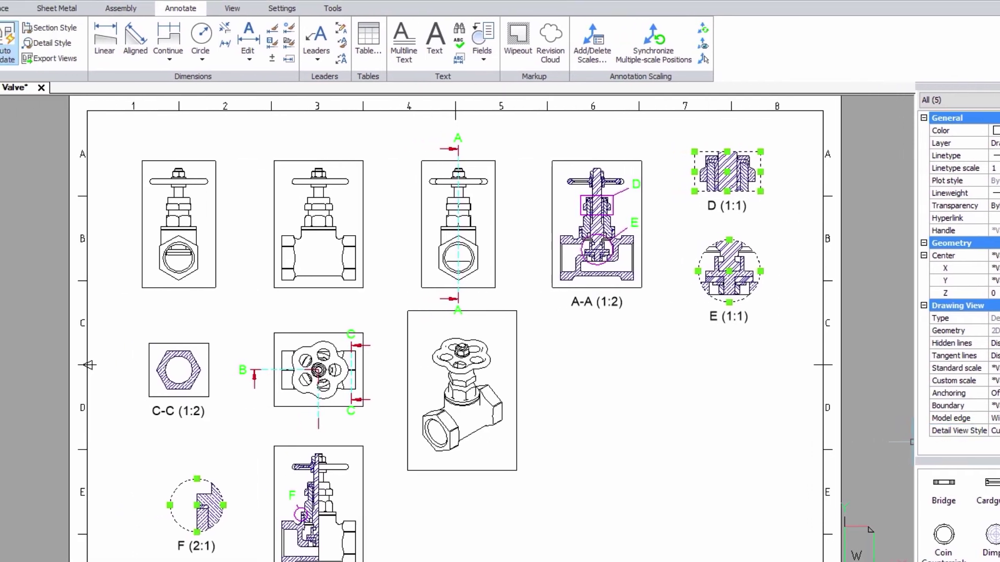
key("Escape")
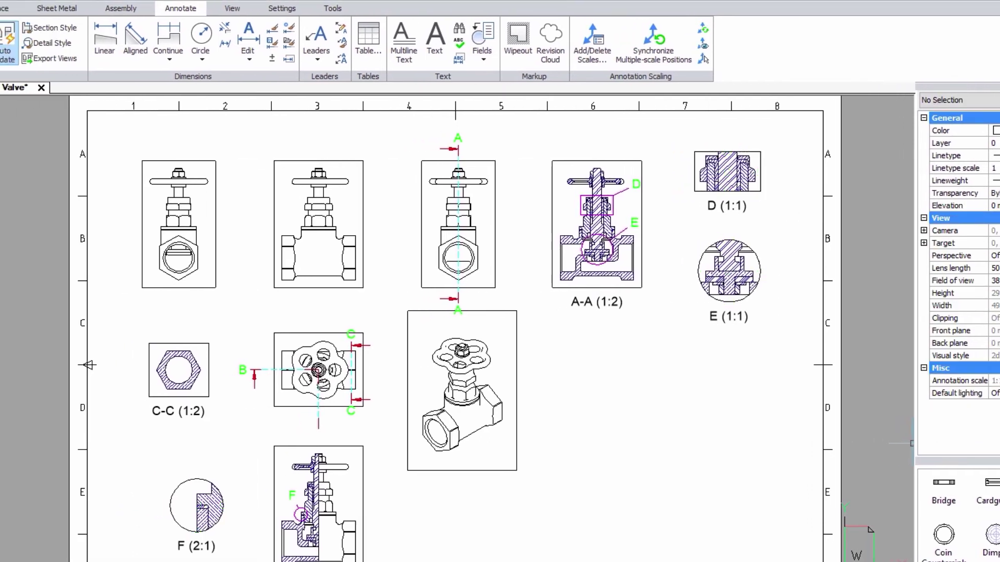
- Add a linear dimension for the valve body's overall width below the front view, between its two lower outer corners
left_click(104, 54)
scroll(297, 230, "up", 5)
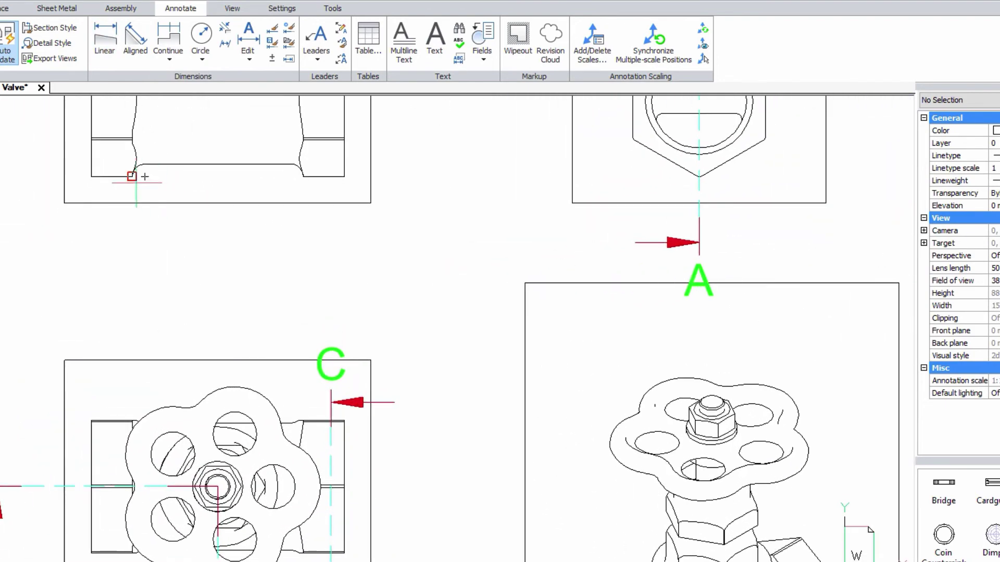
left_click(92, 177)
left_click(344, 176)
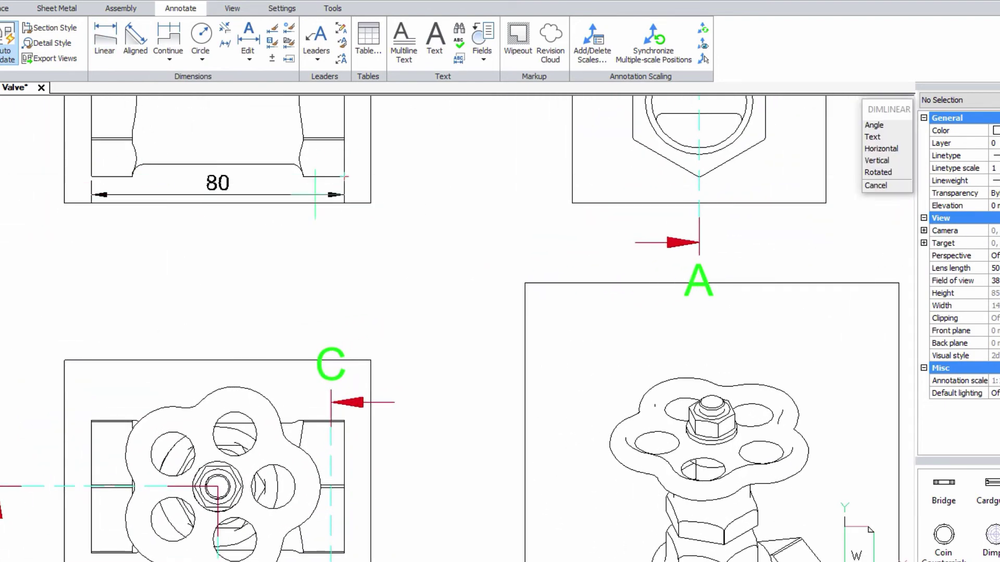
left_click(317, 240)
- Add a vertical linear dimension for the valve's overall height, from body bottom to stem top, to the left of the front view
scroll(301, 277, "down", 4)
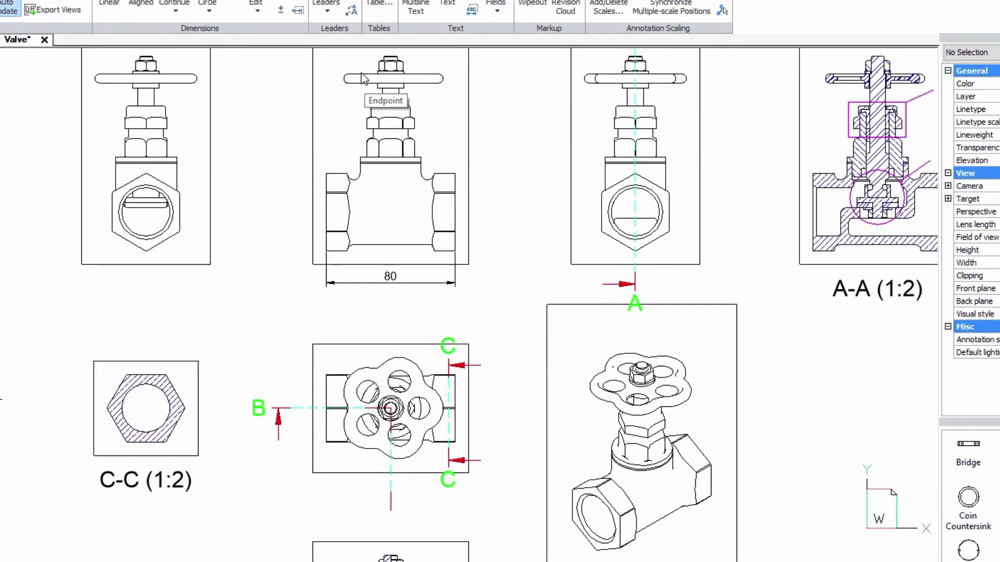
scroll(358, 99, "up", 8)
left_click(133, 191)
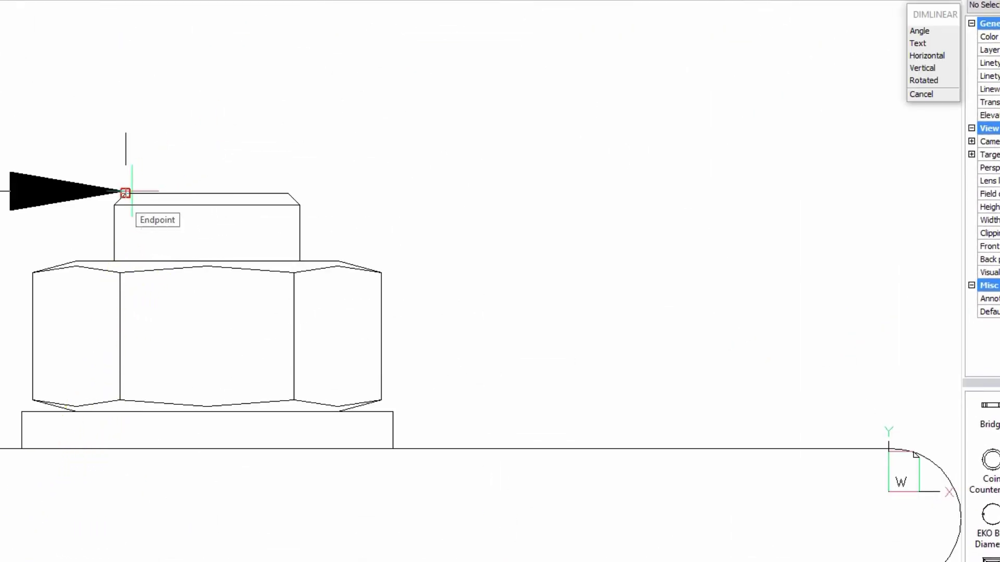
scroll(212, 149, "down", 6)
scroll(479, 279, "down", 2)
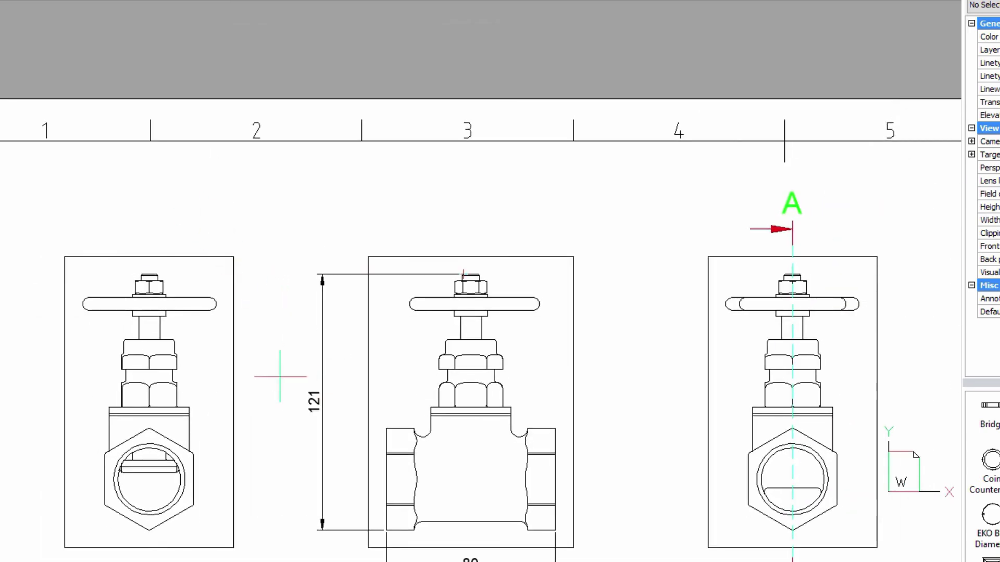
- Dimension the width of the hexagonal end in the leftmost side view, placing it level with the front view's width dimension
scroll(239, 406, "down", 2)
scroll(234, 385, "up", 5)
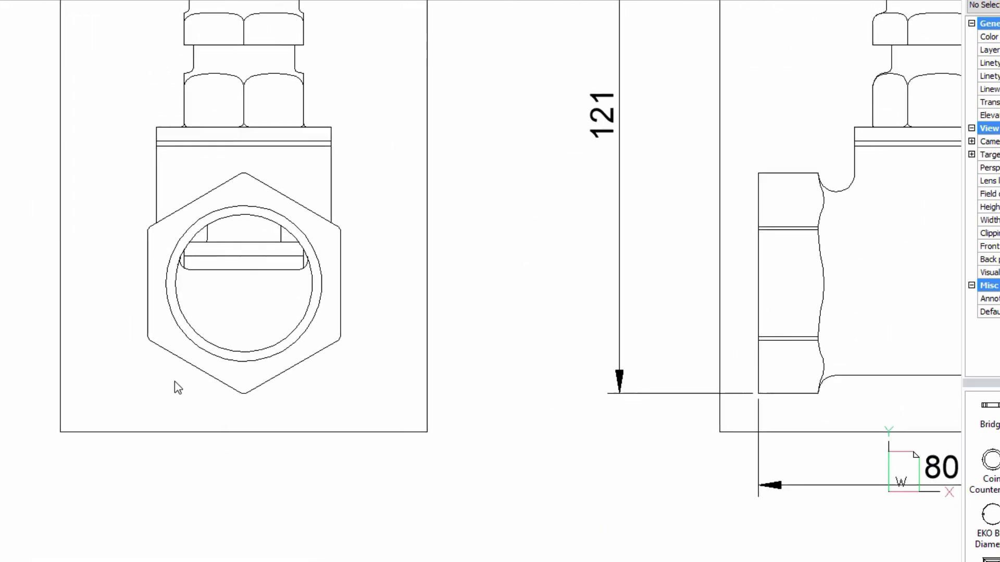
scroll(287, 336, "up", 1)
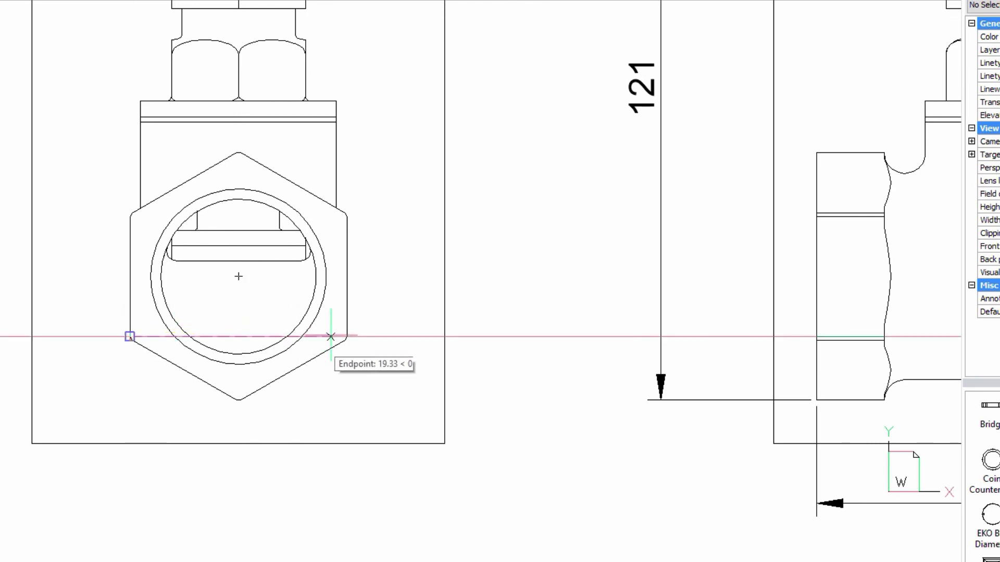
left_click(347, 336)
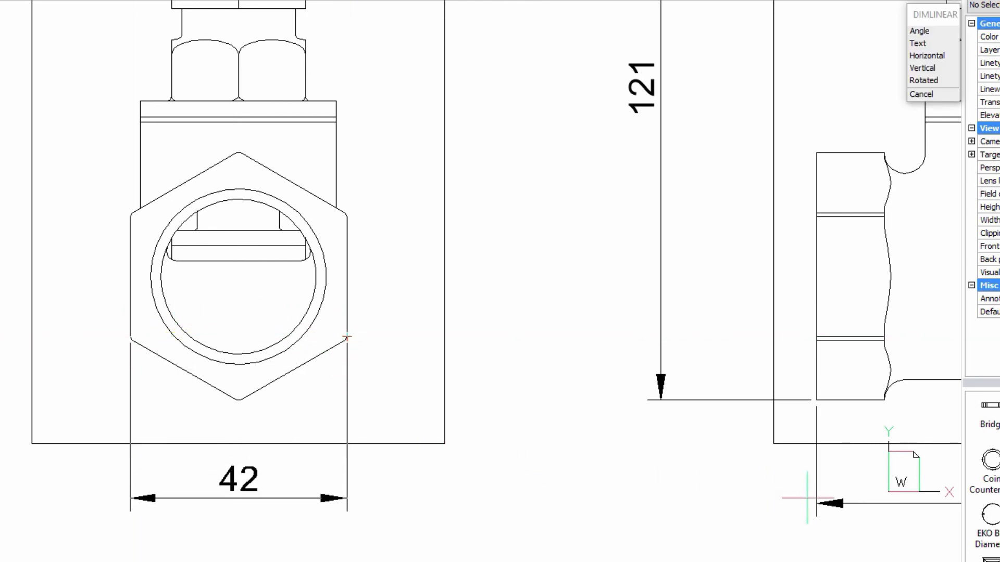
left_click(770, 501)
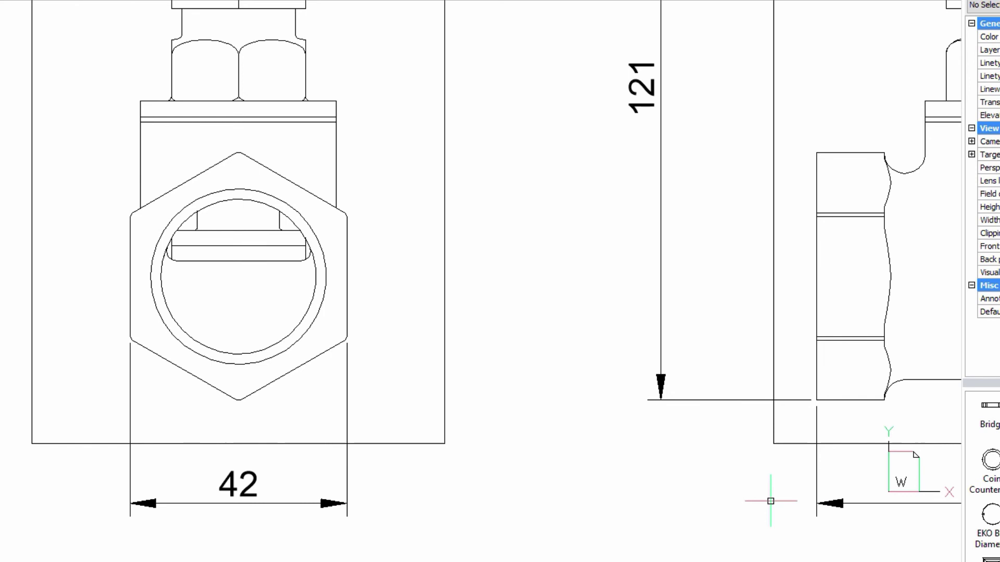
middle_click(770, 501)
middle_click(770, 501)
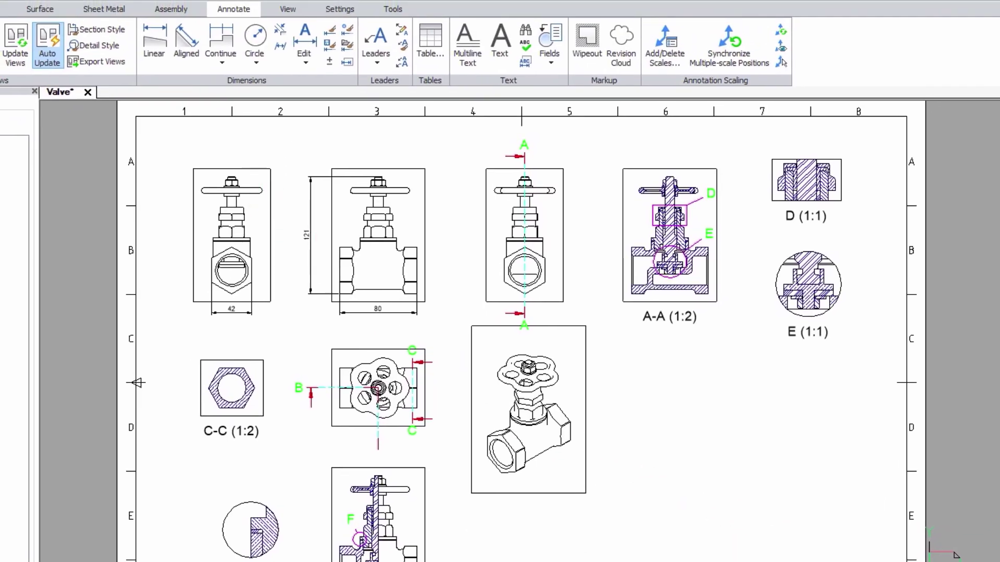
- Generate a bill of materials table for the valve assembly on the layout
left_click(168, 10)
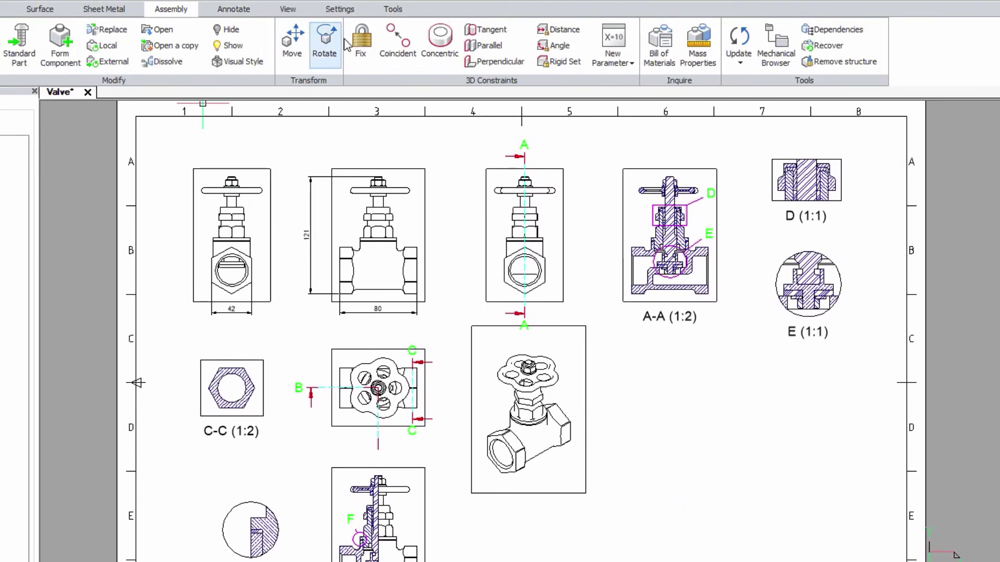
left_click(657, 59)
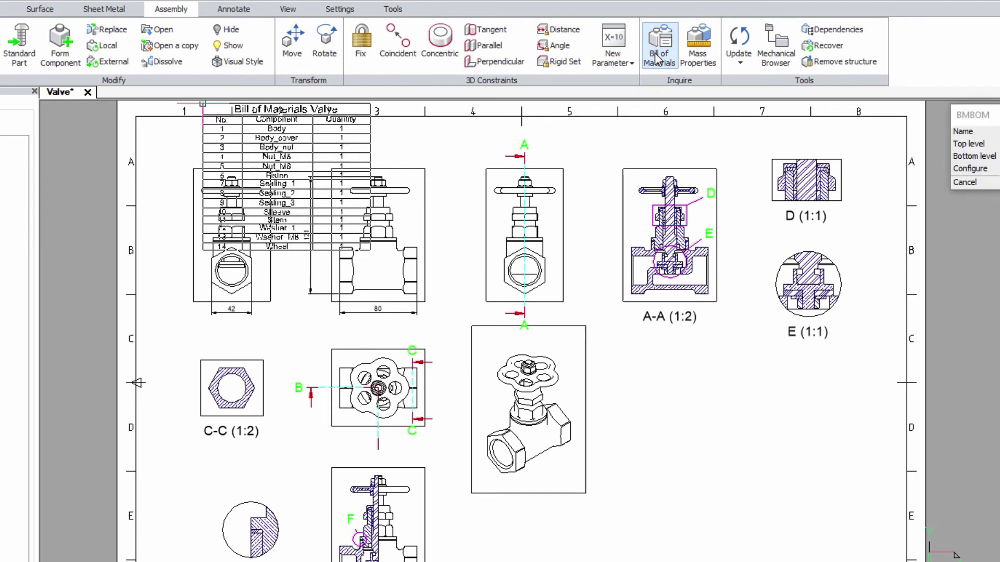